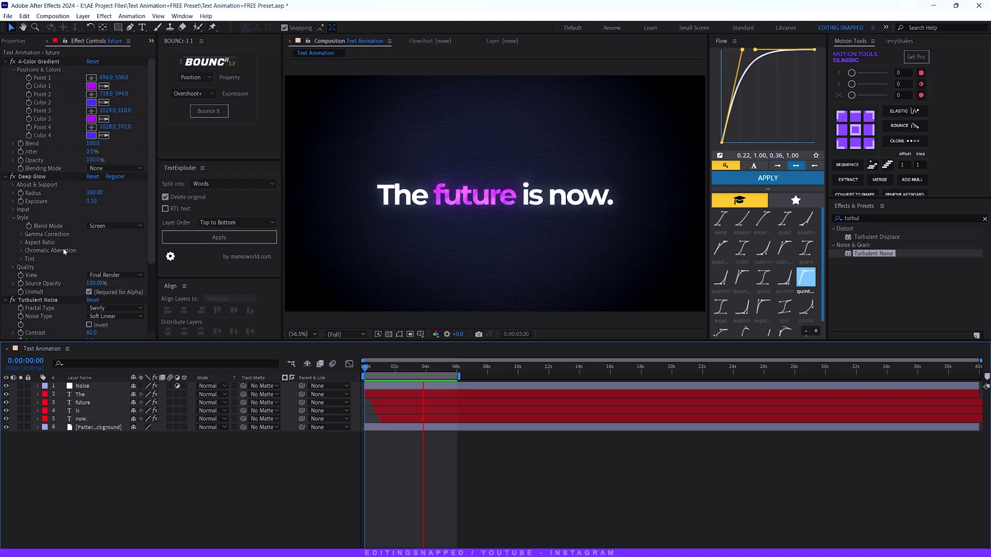
# Set up composition 'Main Render' with the Social Media Landscape HD preset, 10 seconds, black background.
pyautogui.press('space')
pyautogui.click(54, 16)
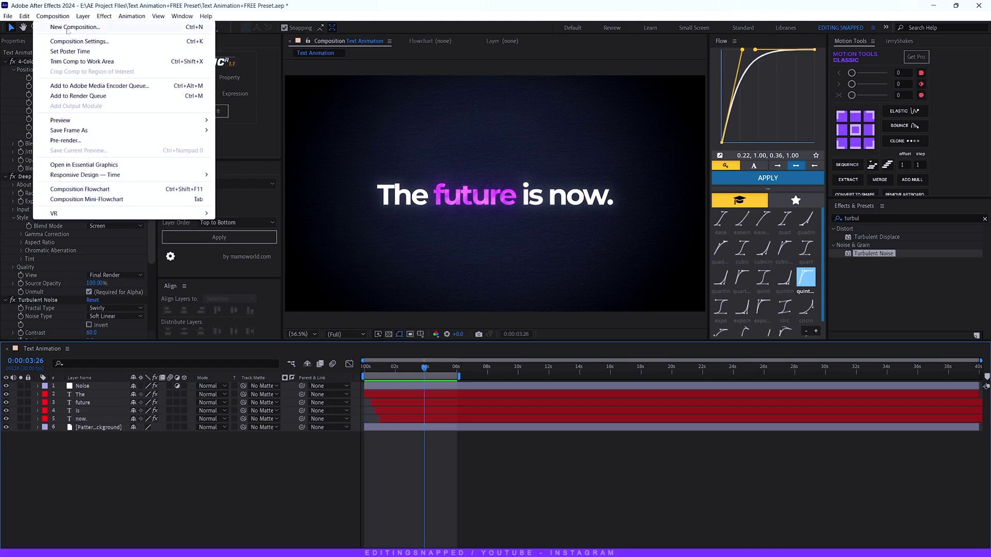
pyautogui.click(68, 29)
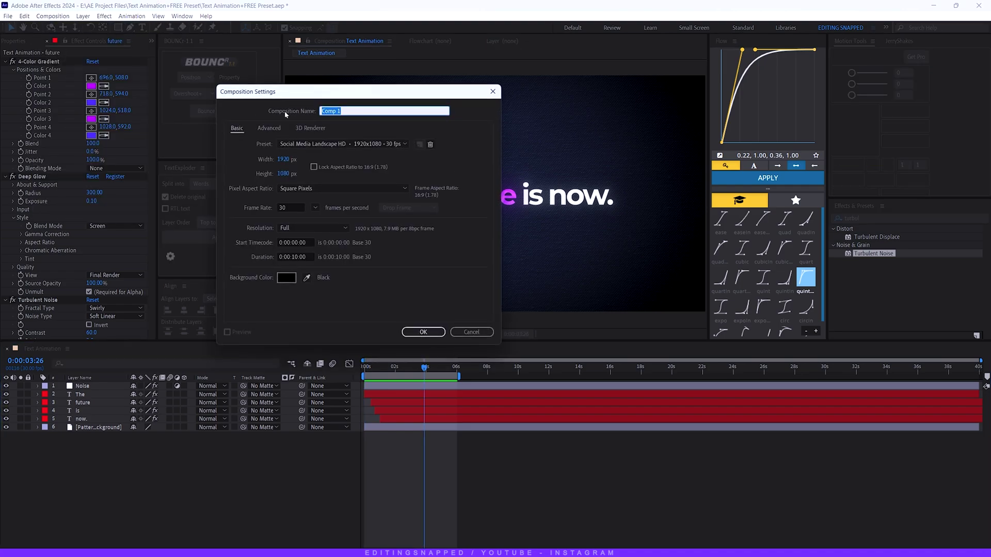
pyautogui.write('Main Render')
pyautogui.click(335, 144)
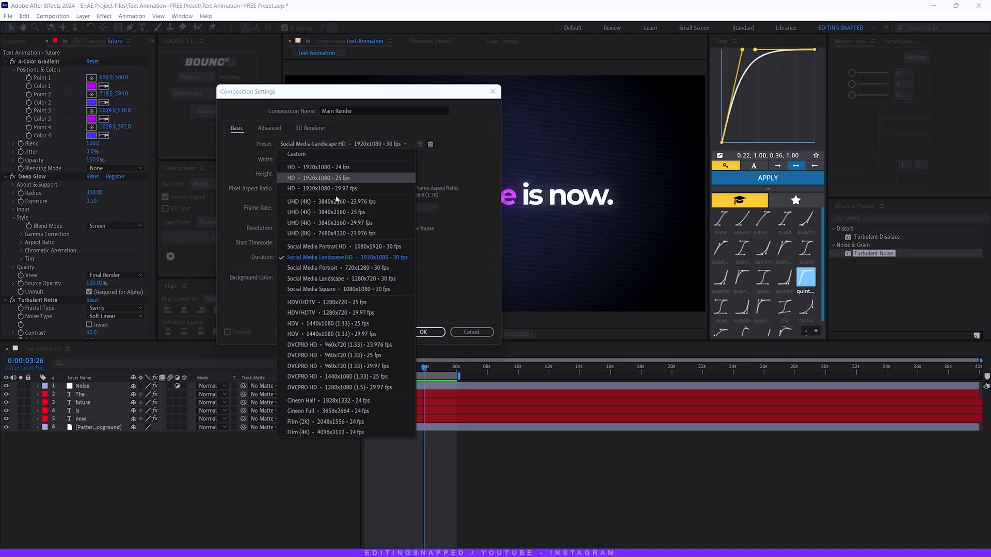
pyautogui.click(337, 256)
pyautogui.moveTo(297, 207); pyautogui.dragTo(269, 208)
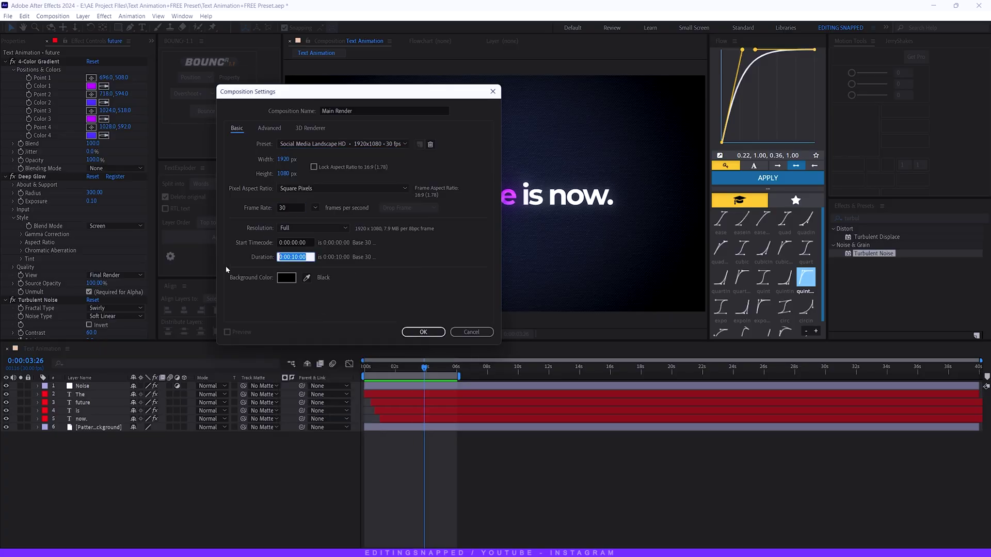
pyautogui.click(287, 278)
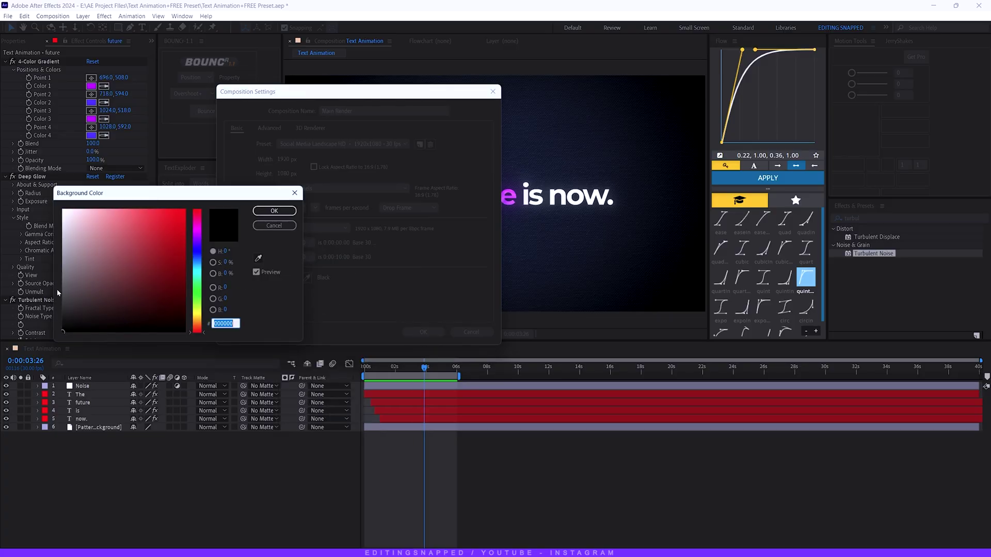
pyautogui.click(267, 211)
# Add Pattern Background to Main Render and fit it to the composition frame.
pyautogui.click(423, 332)
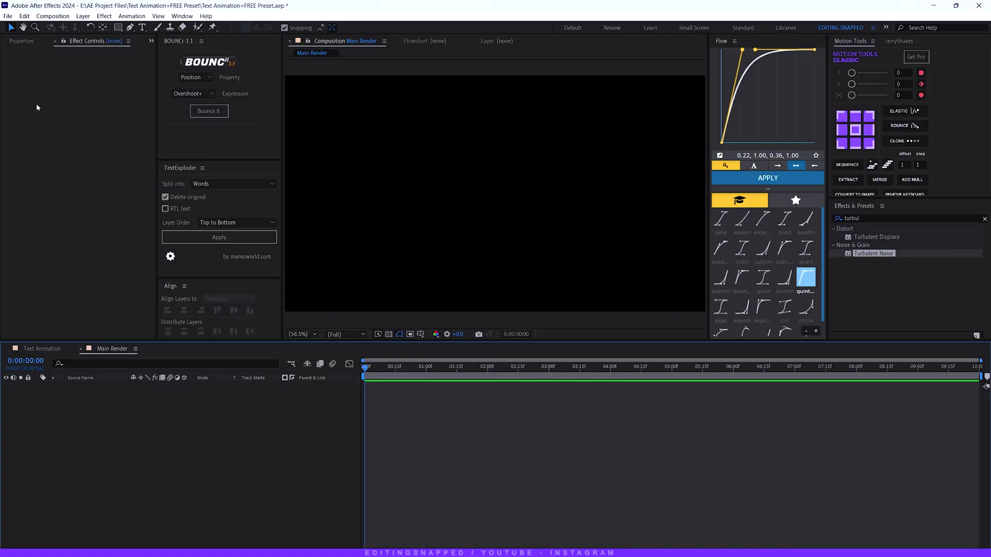
pyautogui.hotkey('ctrl', '0')
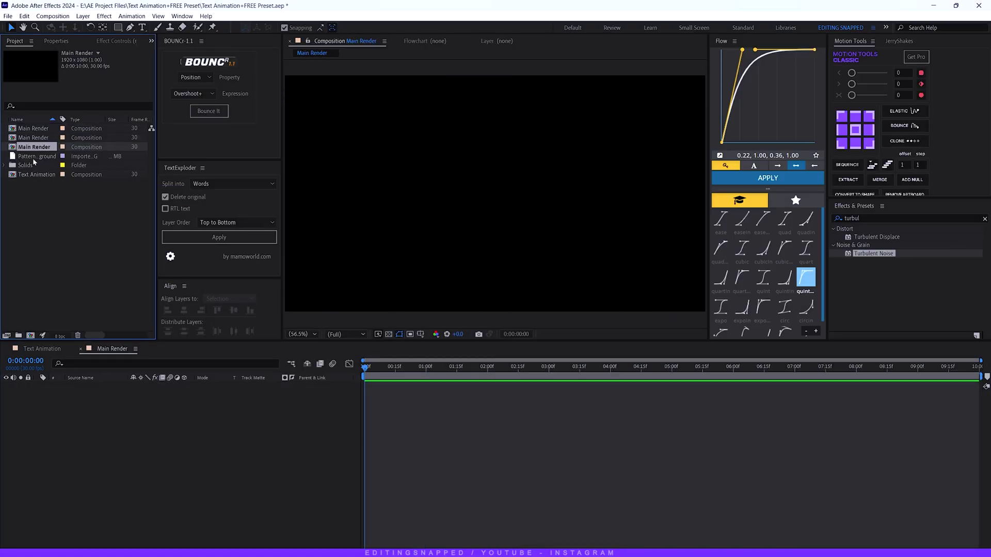
pyautogui.moveTo(34, 158); pyautogui.dragTo(144, 392)
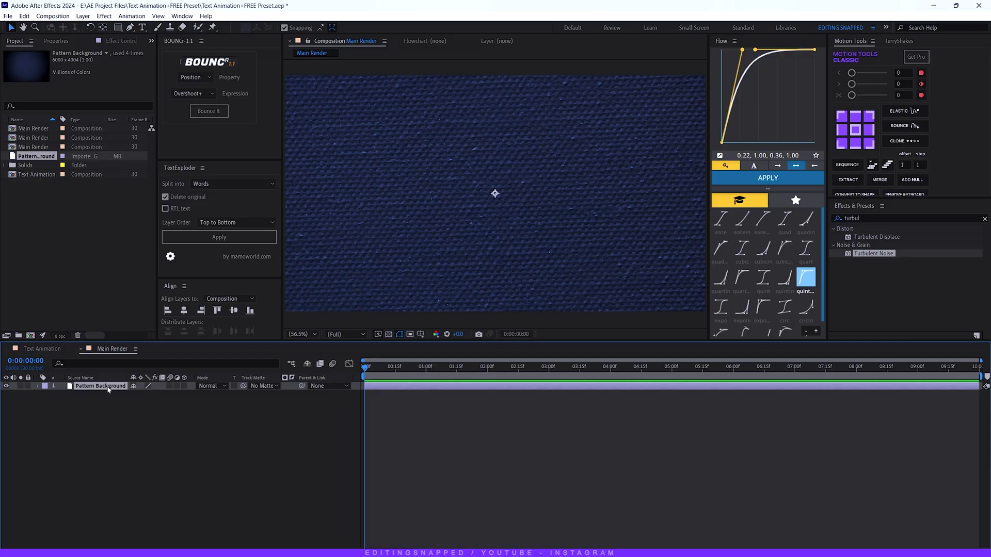
pyautogui.rightClick(109, 390)
pyautogui.moveTo(143, 154)
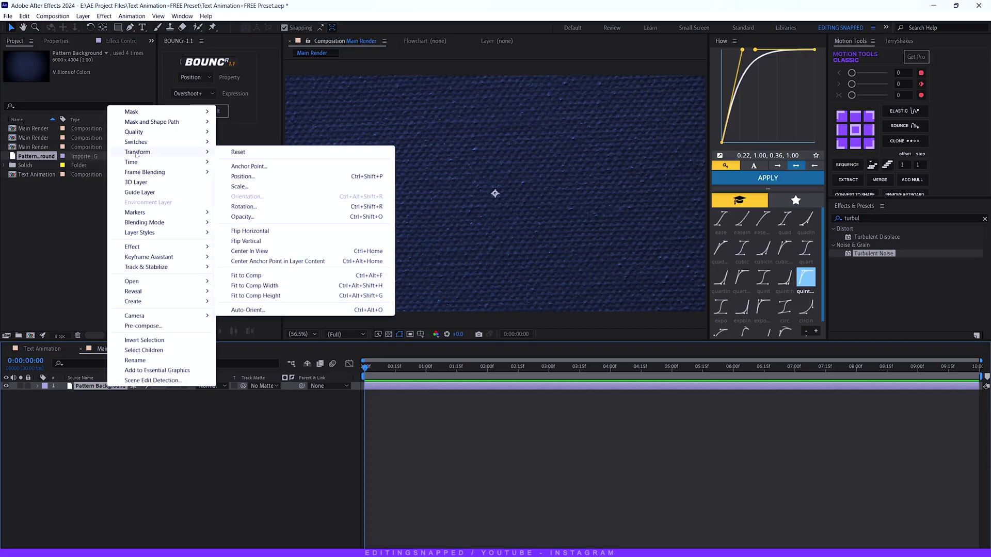
pyautogui.click(252, 276)
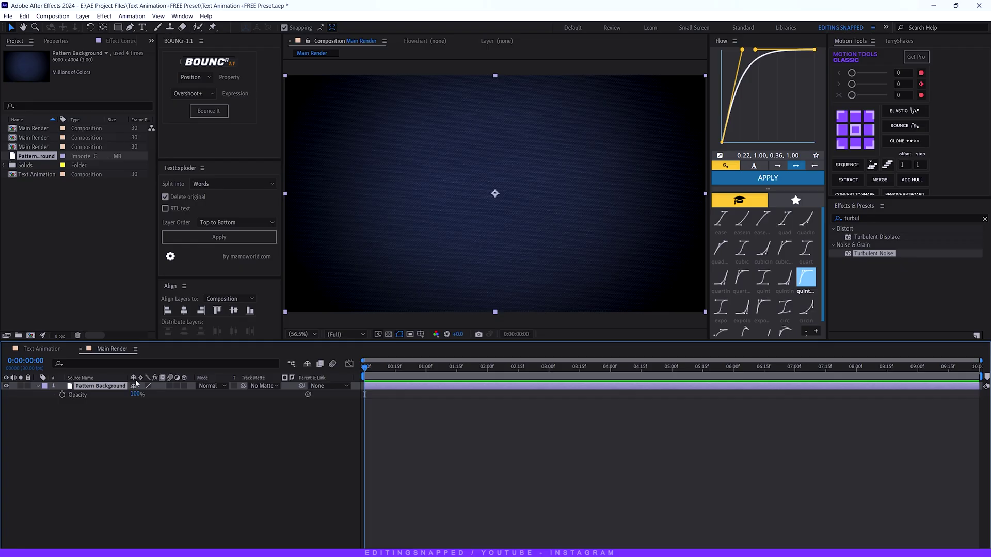
# Set the Pattern Background layer's opacity to 80%.
pyautogui.click(136, 394)
pyautogui.write('80')
pyautogui.press('Return')
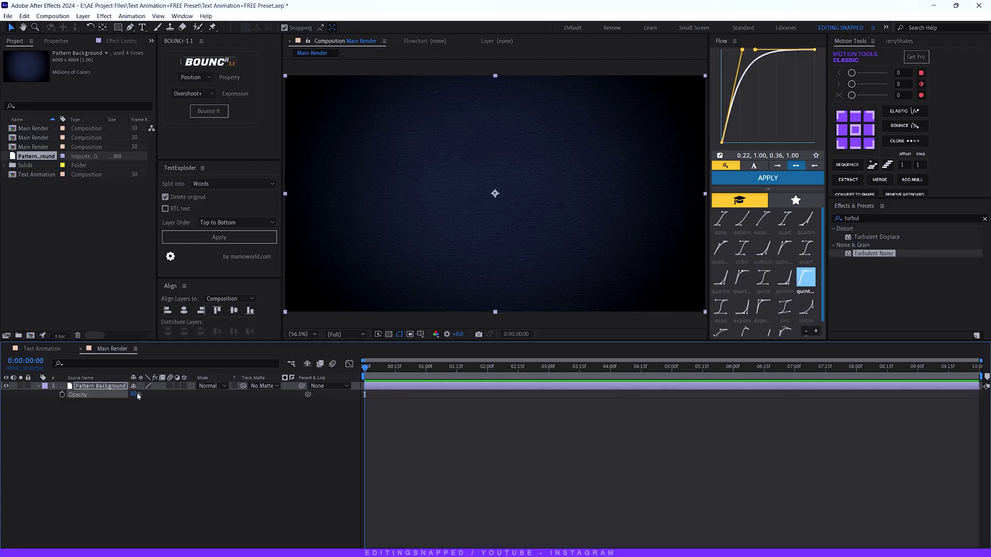
pyautogui.press('t')
pyautogui.click(137, 398)
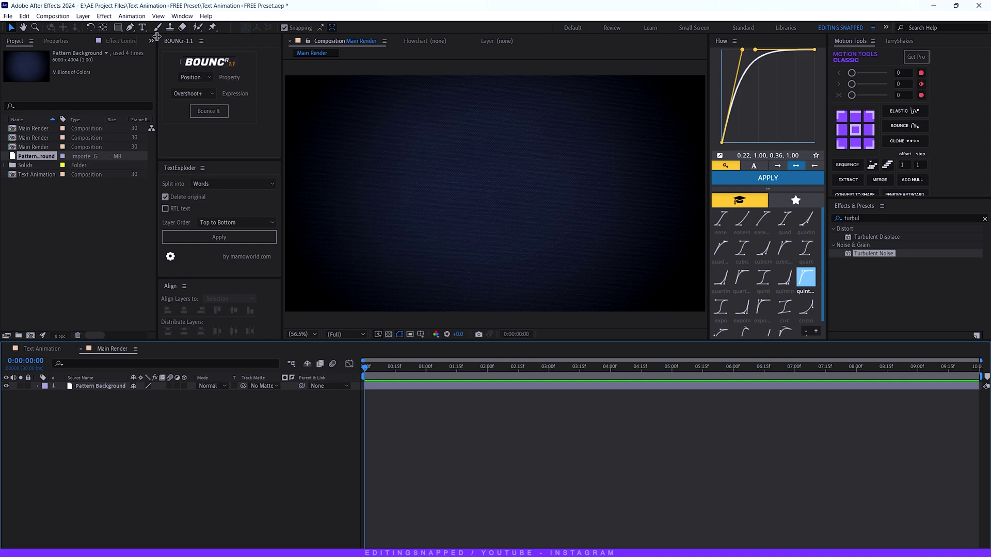
# Create a text layer reading 'The future is now.'.
pyautogui.click(143, 29)
pyautogui.click(481, 218)
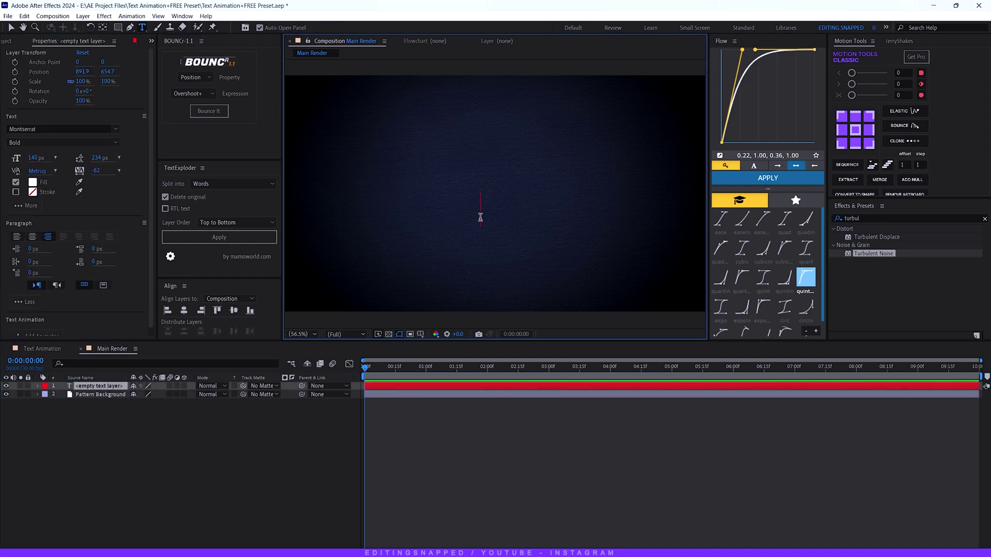
pyautogui.write('t')
pyautogui.press('BackSpace')
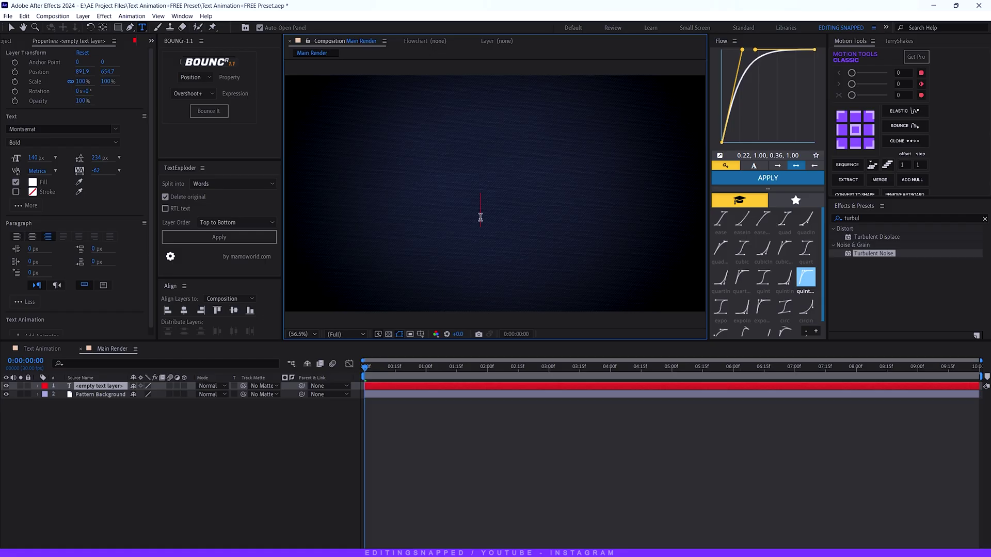
pyautogui.write('The future is now.')
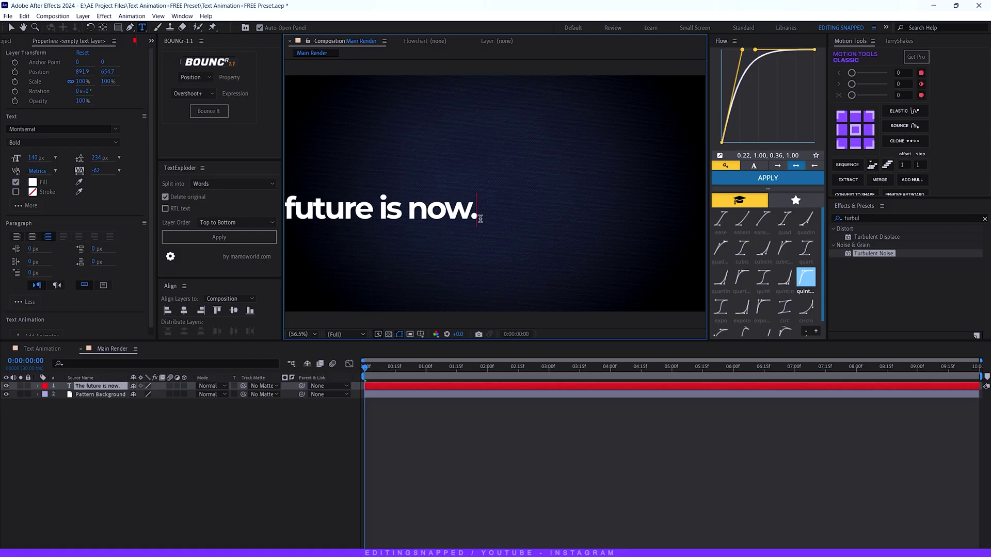
# Centre the text horizontally and vertically, and move its anchor point to its centre.
pyautogui.hotkey('ctrl', 'a')
pyautogui.click(184, 310)
pyautogui.click(233, 311)
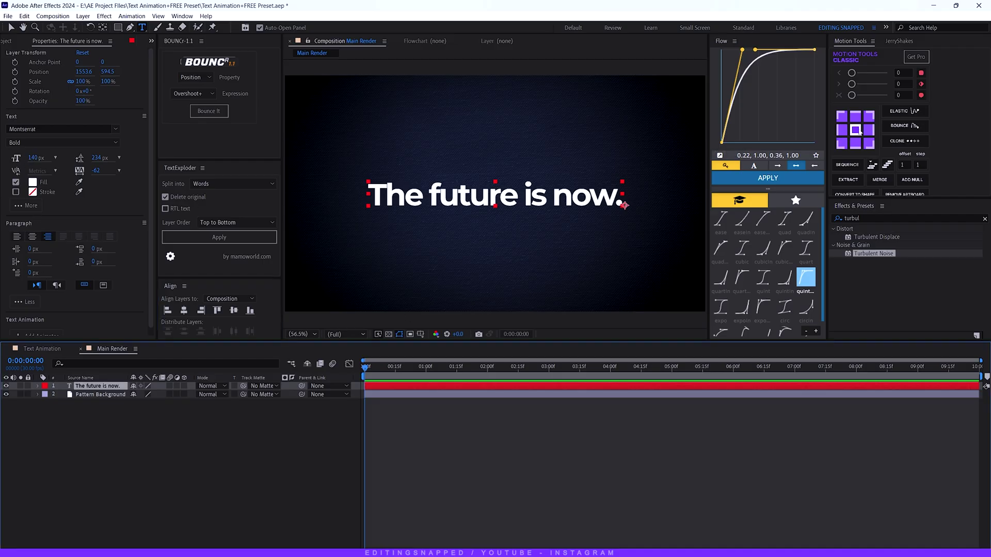
pyautogui.click(858, 131)
# Split the text by Words in TextExploder, deleting the original, ordered top to bottom.
pyautogui.click(204, 184)
pyautogui.click(195, 205)
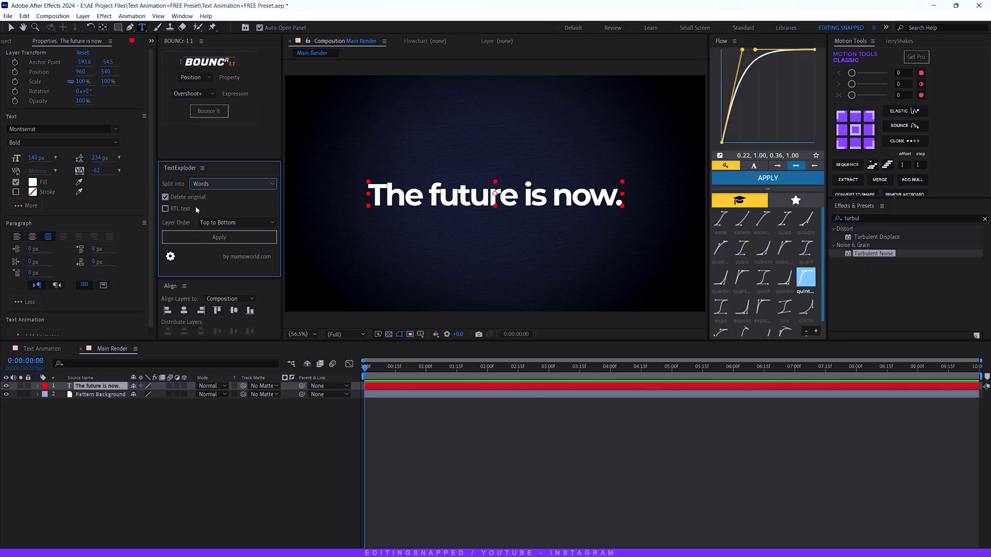
pyautogui.click(165, 198)
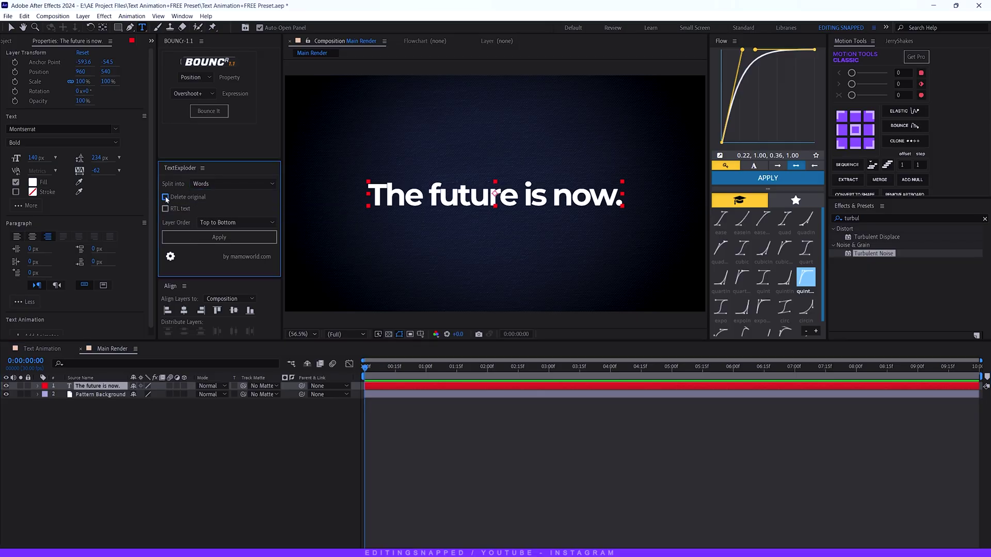
pyautogui.click(209, 224)
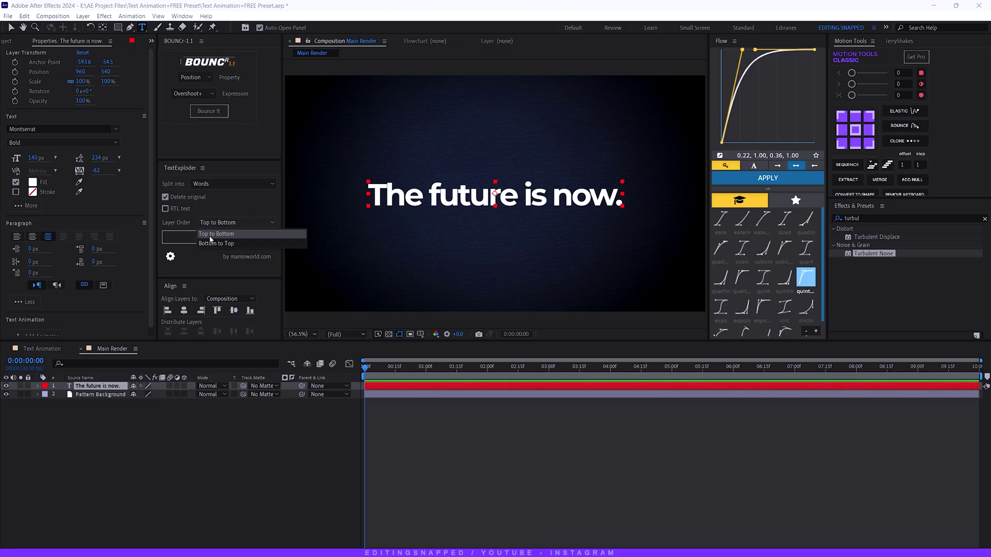
pyautogui.click(223, 235)
pyautogui.click(222, 237)
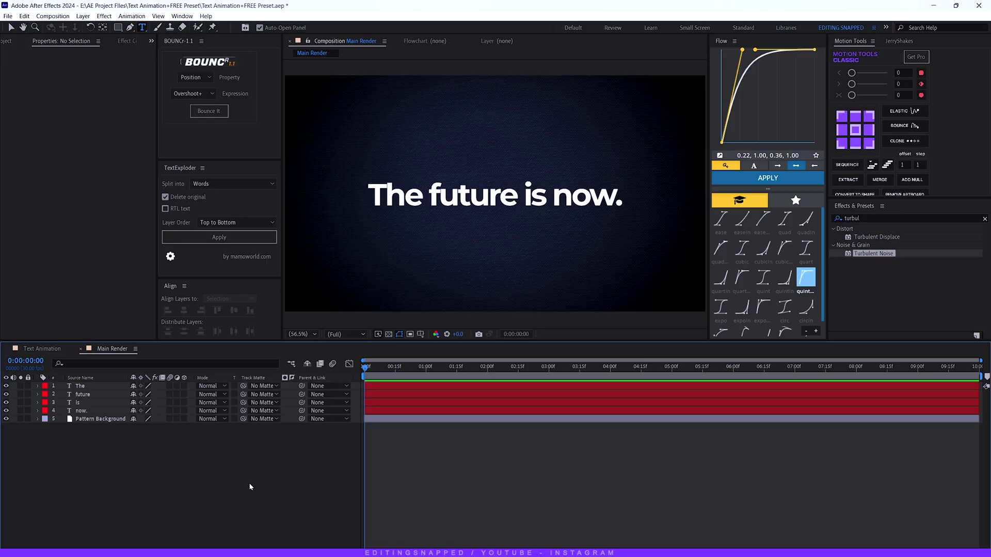
# Select the new word layers to check the split, then deselect them.
pyautogui.click(113, 394)
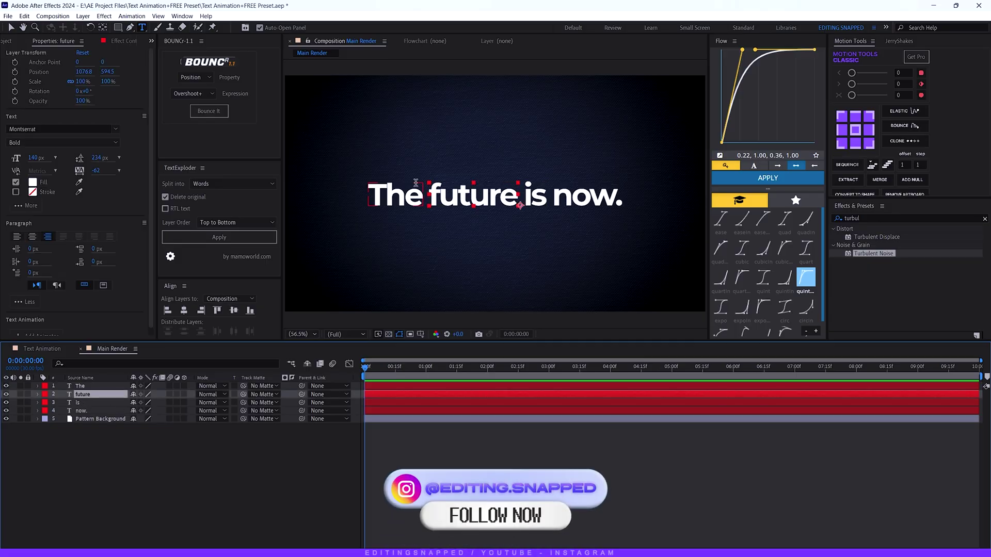
pyautogui.click(84, 388)
pyautogui.keyDown('shift'); pyautogui.click(82, 411); pyautogui.keyUp('shift')
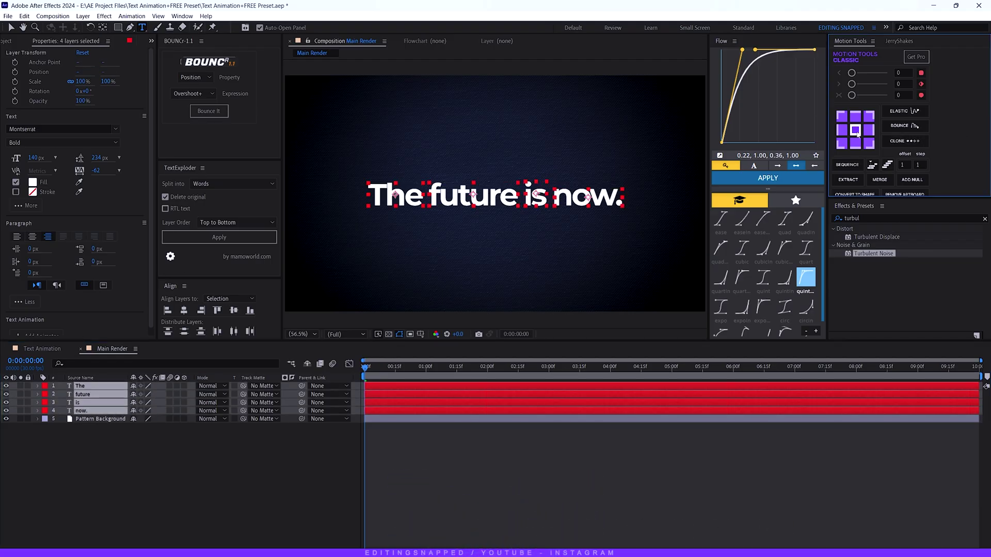
pyautogui.click(355, 211)
# Add a text animator to The with Position, Opacity and Blur properties.
pyautogui.click(75, 388)
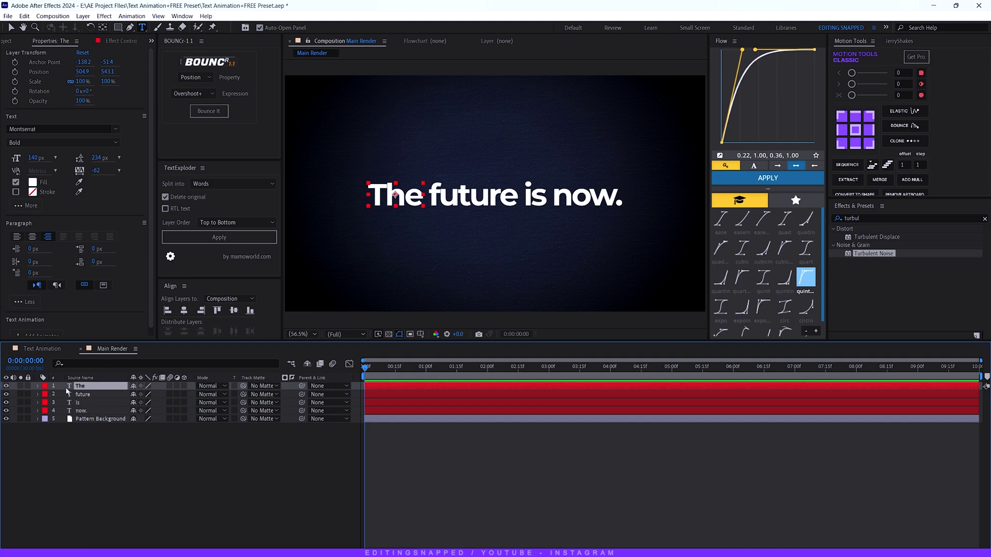
pyautogui.click(37, 386)
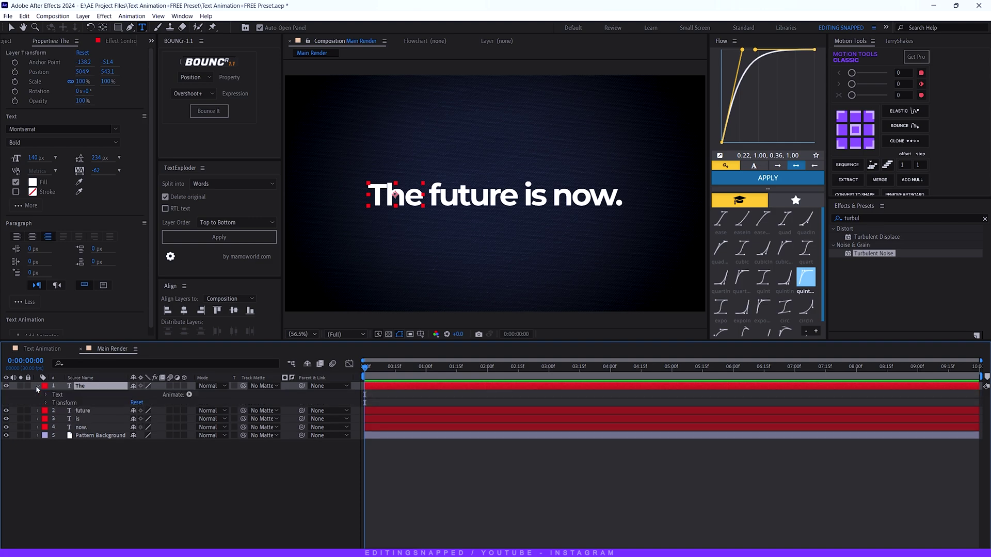
pyautogui.click(190, 395)
pyautogui.click(227, 227)
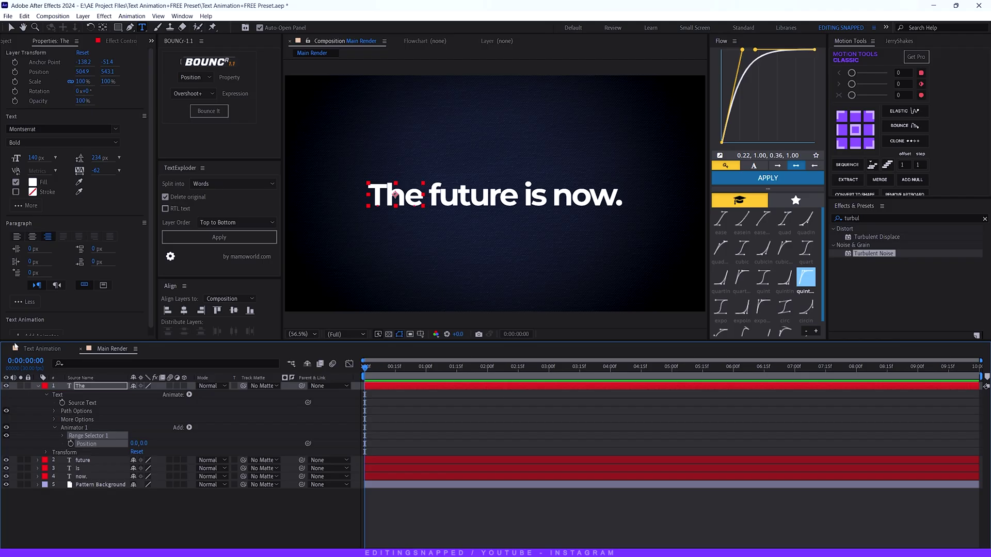
pyautogui.click(189, 427)
pyautogui.moveTo(195, 432)
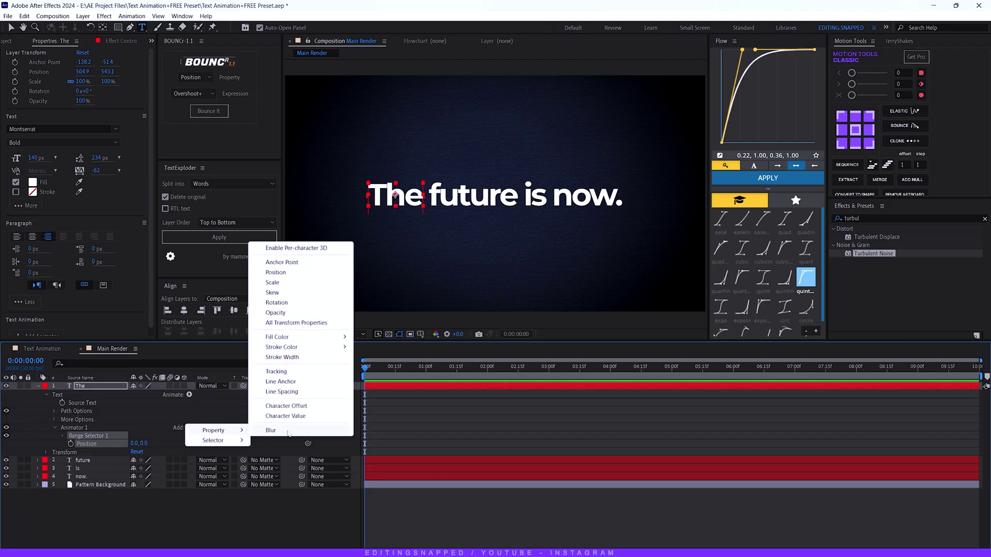
pyautogui.click(278, 313)
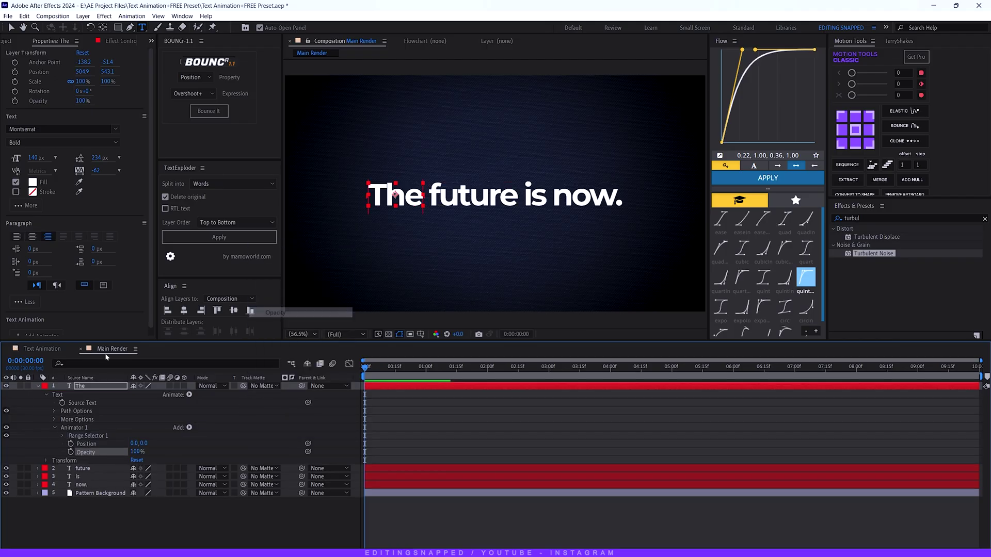
pyautogui.click(190, 427)
pyautogui.moveTo(203, 432)
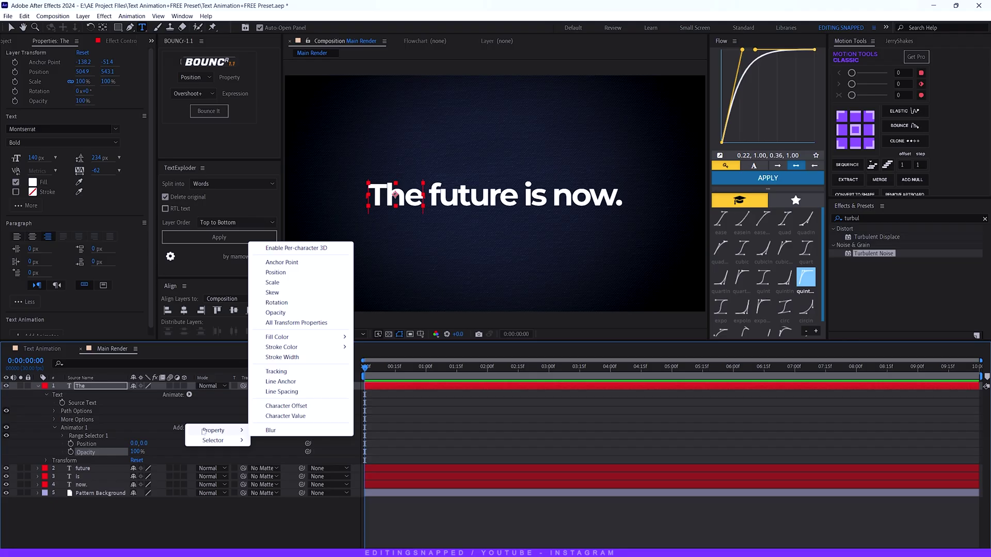
pyautogui.click(284, 431)
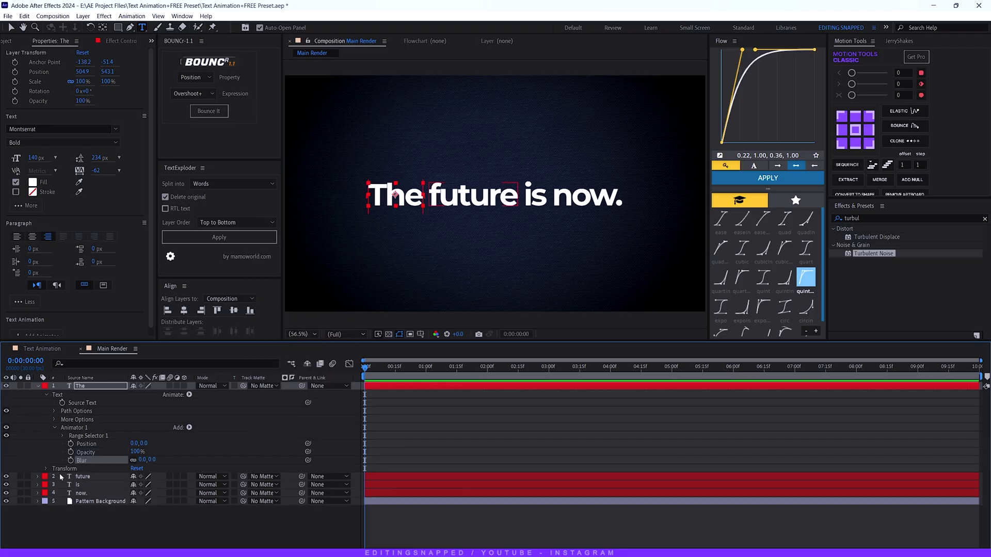
# Set the animator's Position to 0,45, Opacity to 0% and Blur to 35.
pyautogui.click(144, 444)
pyautogui.write('45')
pyautogui.press('Return')
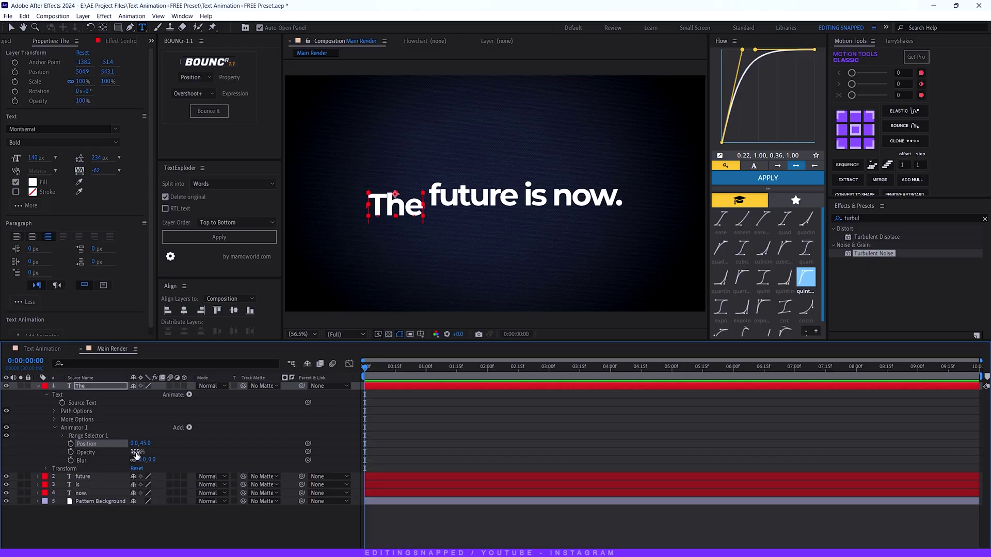
pyautogui.moveTo(136, 453); pyautogui.dragTo(84, 454)
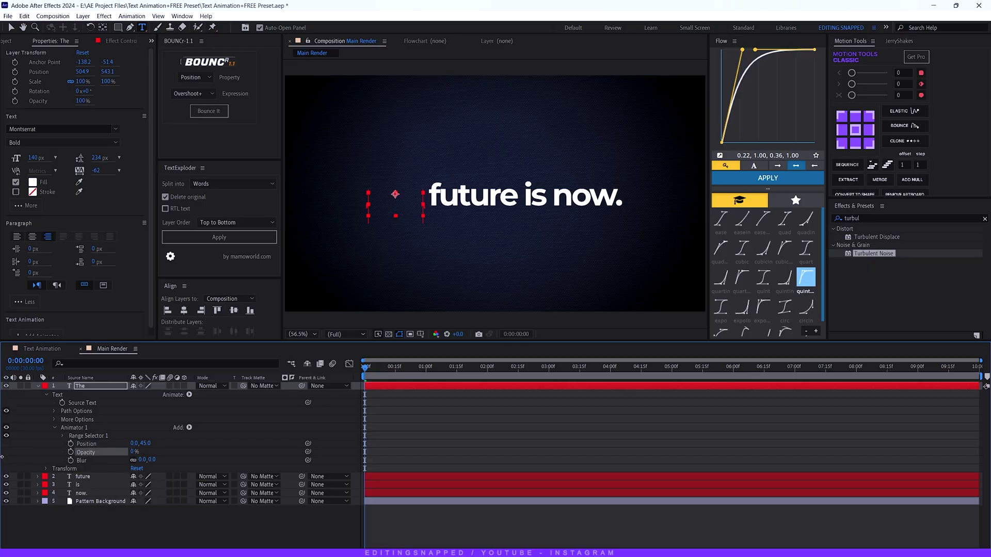
pyautogui.click(140, 459)
pyautogui.write('35')
pyautogui.press('Return')
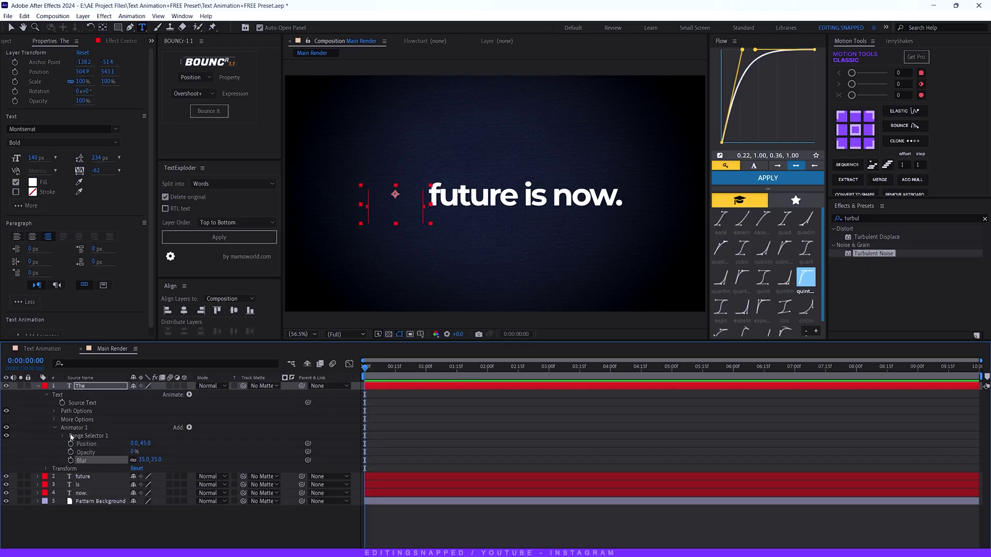
# Set the Range Selector's advanced Ease High to 18% and Ease Low to 74%.
pyautogui.click(60, 434)
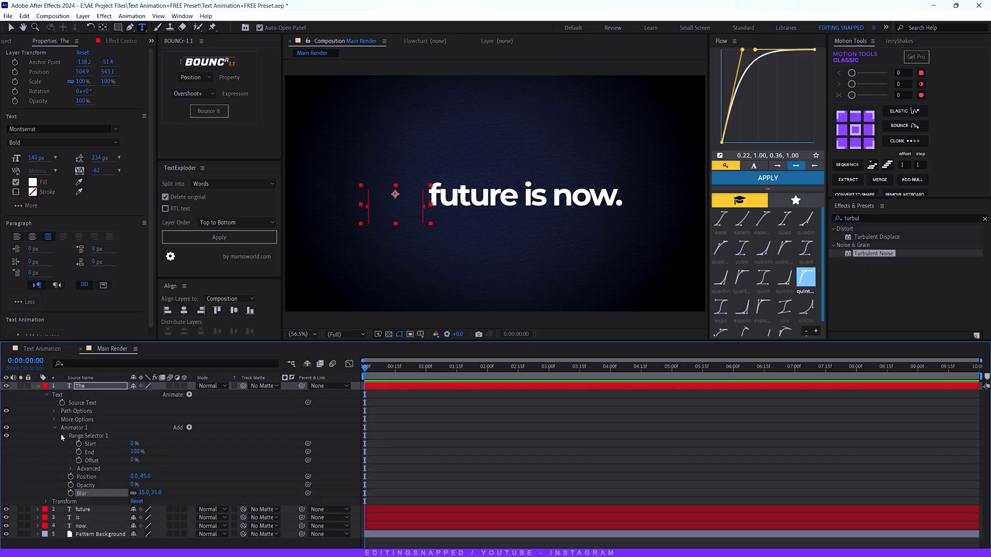
pyautogui.click(71, 468)
pyautogui.scroll(-2, 112, 476)
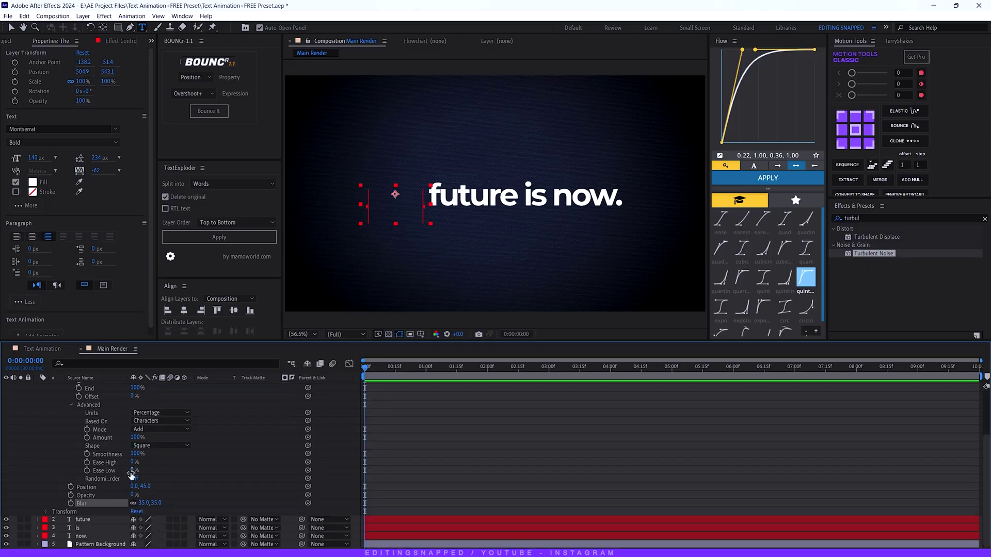
pyautogui.moveTo(134, 463); pyautogui.dragTo(137, 463)
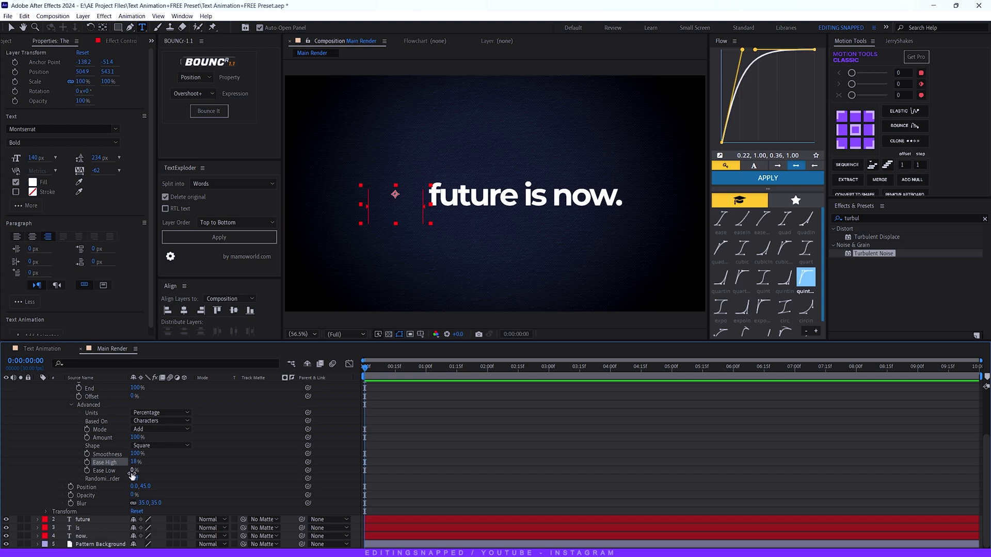
pyautogui.moveTo(135, 471); pyautogui.dragTo(159, 471)
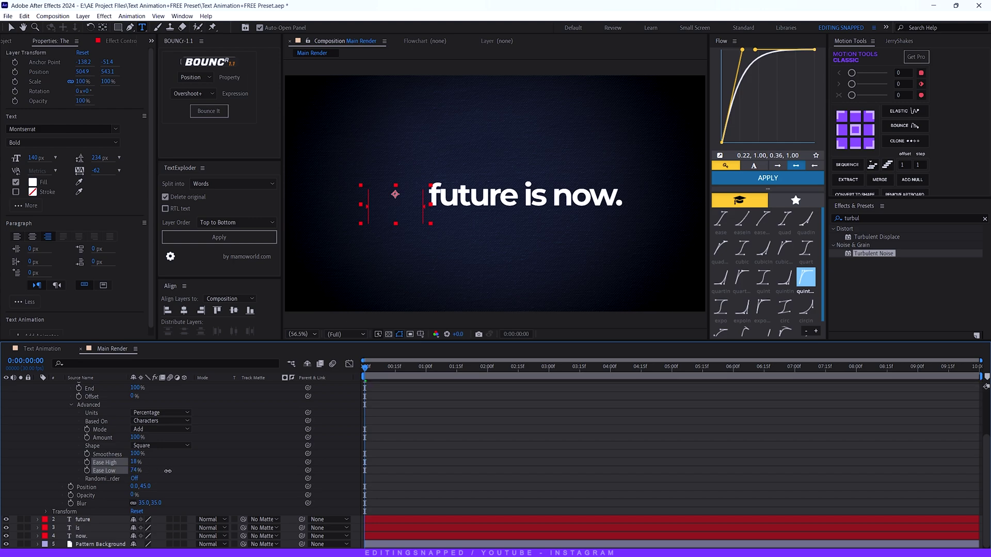
pyautogui.scroll(3, 155, 494)
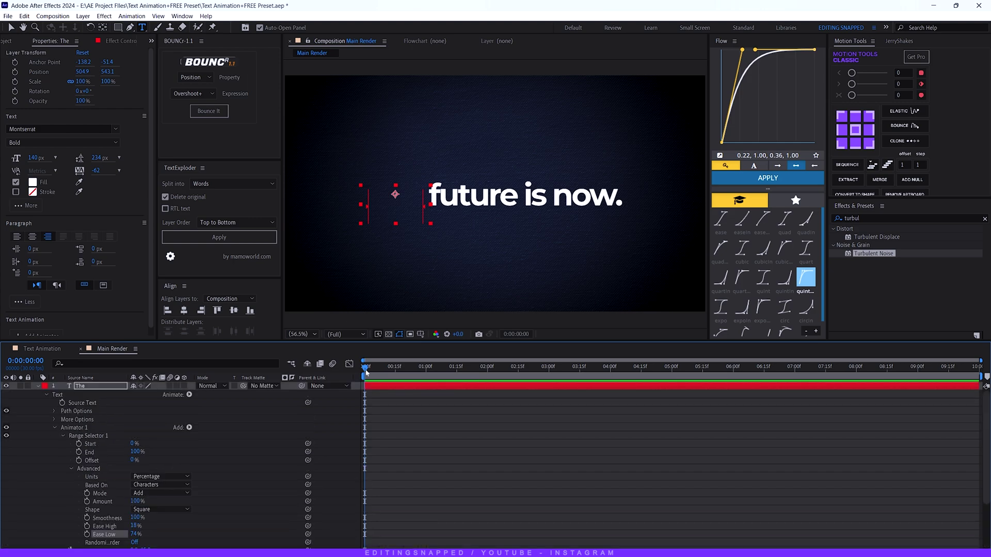
# Keyframe the range Offset from 0% at 0:00 to 100% at 2 seconds, then preview.
pyautogui.click(386, 368)
pyautogui.moveTo(390, 367); pyautogui.dragTo(354, 373)
pyautogui.click(79, 461)
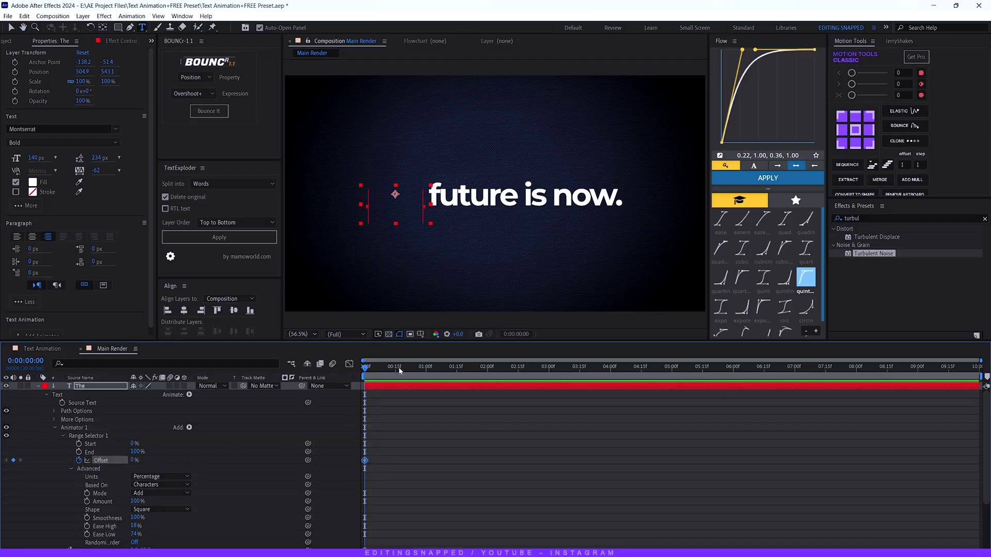
pyautogui.moveTo(399, 367); pyautogui.dragTo(486, 375)
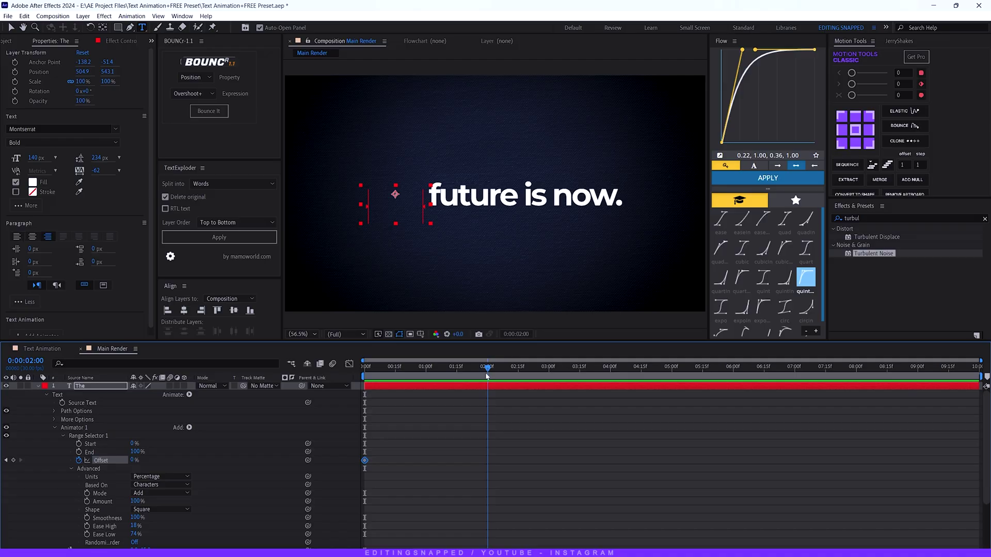
pyautogui.moveTo(132, 463); pyautogui.dragTo(366, 461)
pyautogui.press('space')
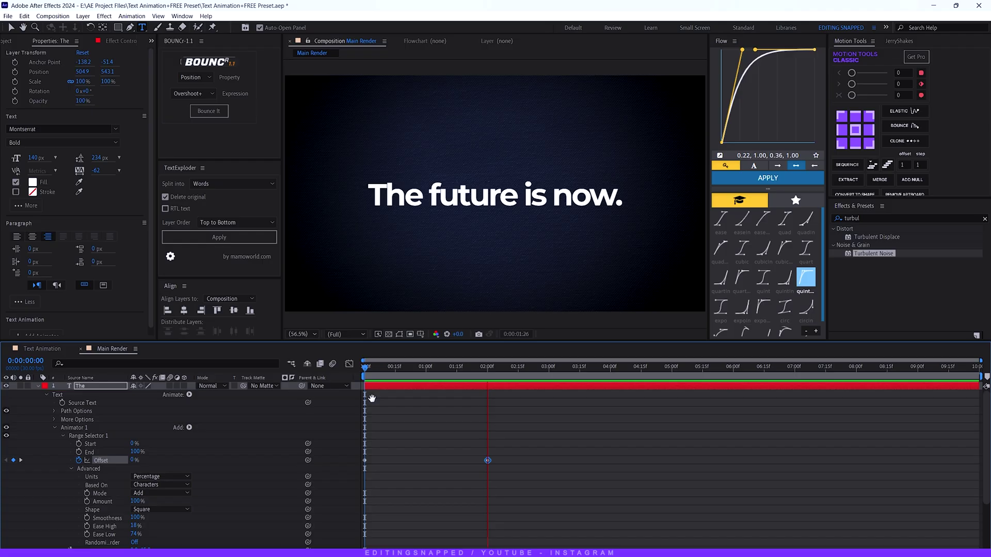
# Base the range selector on Lines and preview the result.
pyautogui.press('space')
pyautogui.click(154, 485)
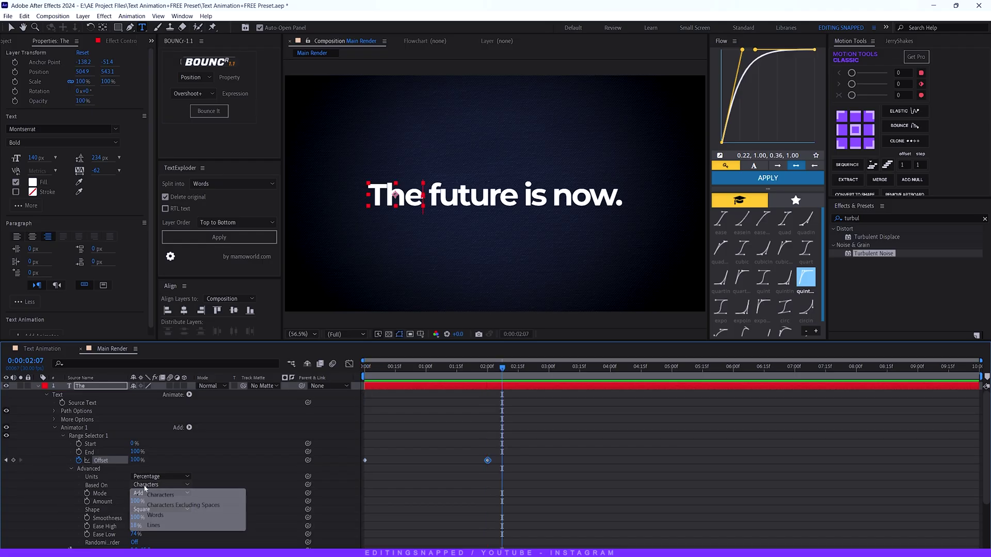
pyautogui.click(153, 525)
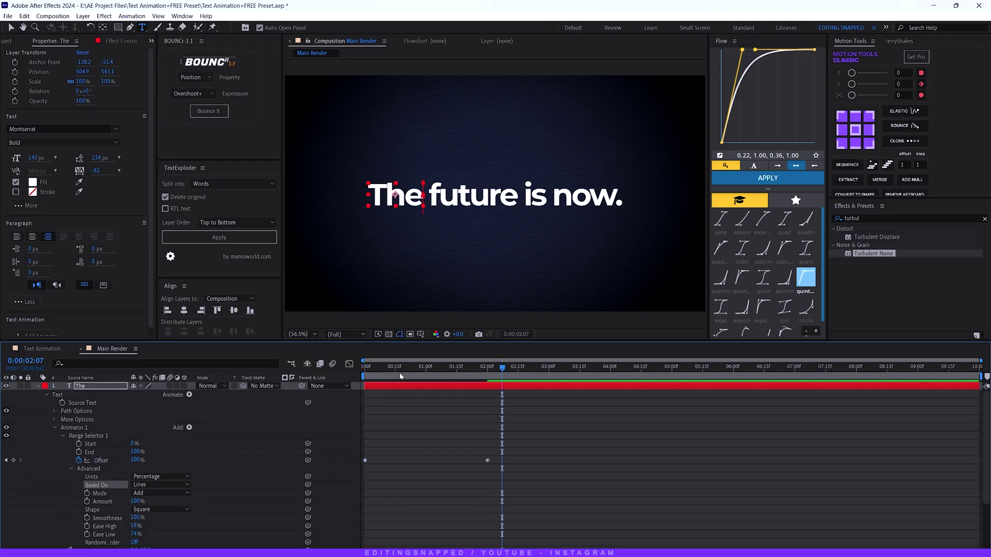
pyautogui.press('space')
pyautogui.click(517, 455)
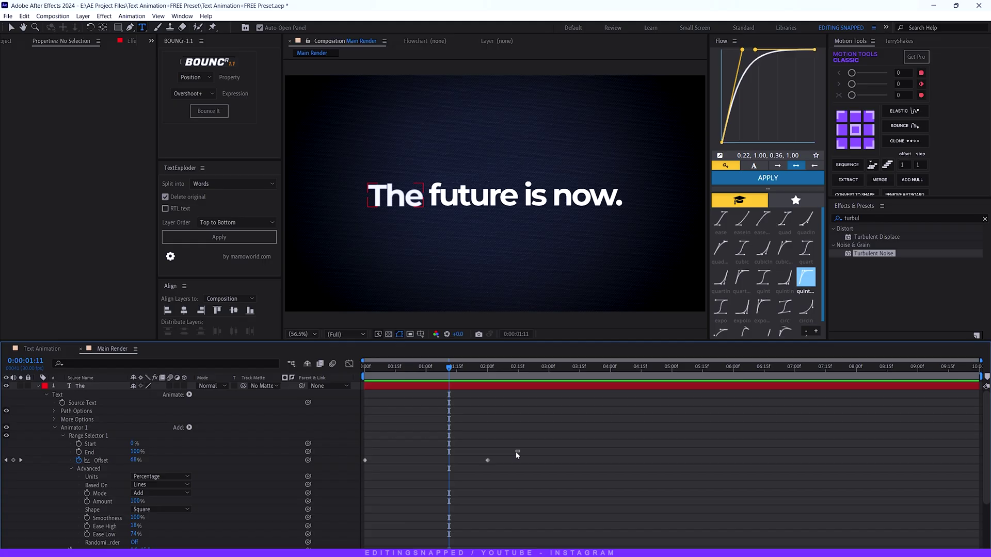
# Give both Offset keyframes a quint ease and move the end keyframe to about 3 seconds.
pyautogui.press('u')
pyautogui.moveTo(500, 400); pyautogui.dragTo(329, 403)
pyautogui.click(798, 276)
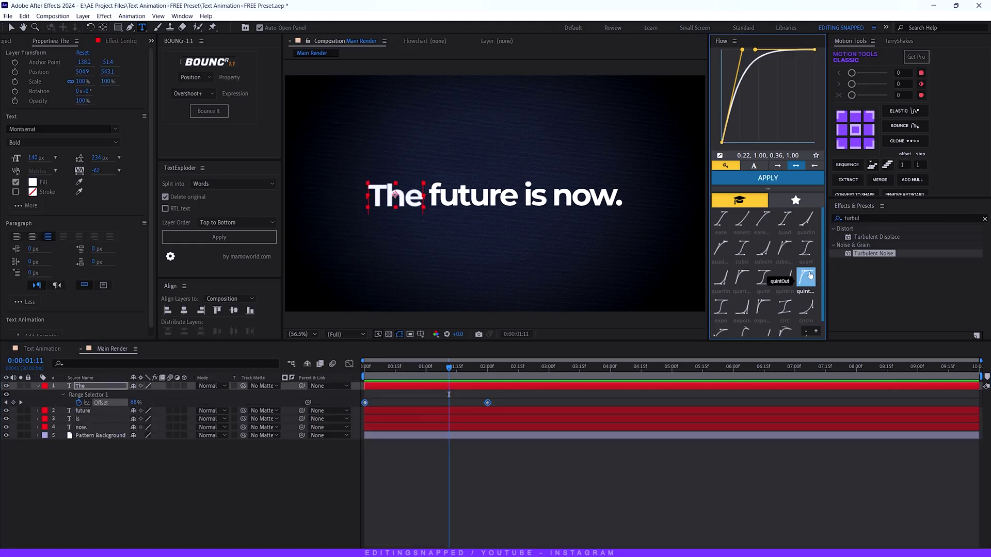
pyautogui.press('Home')
pyautogui.press('space')
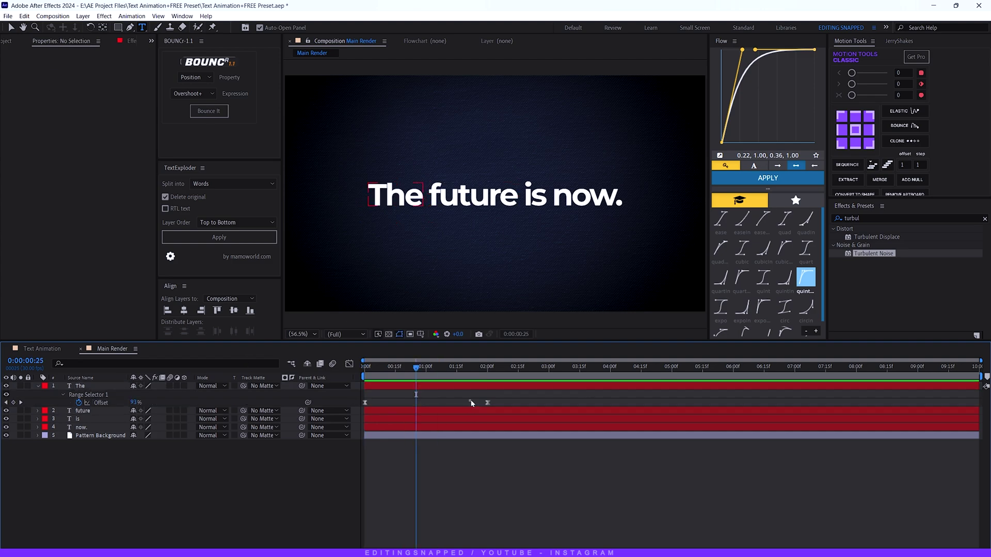
pyautogui.moveTo(488, 403); pyautogui.dragTo(556, 403)
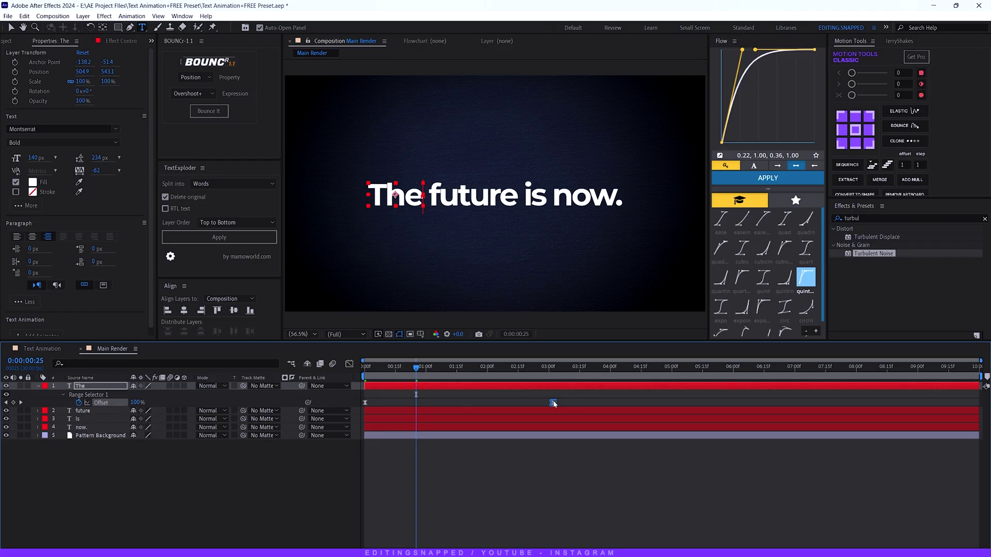
pyautogui.press('space')
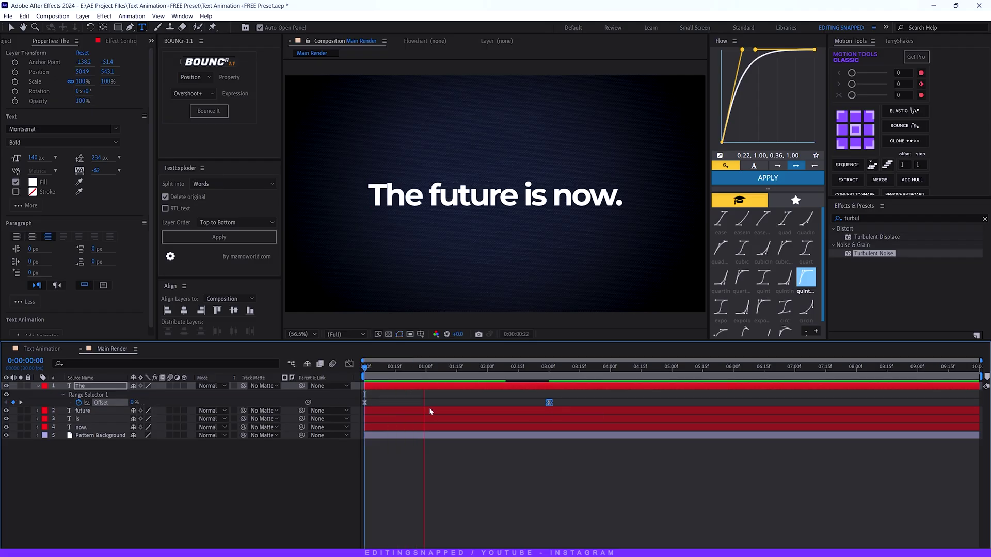
# Return to the start and select Animator 1 on the The layer, then collapse its properties.
pyautogui.click(396, 384)
pyautogui.press('Home')
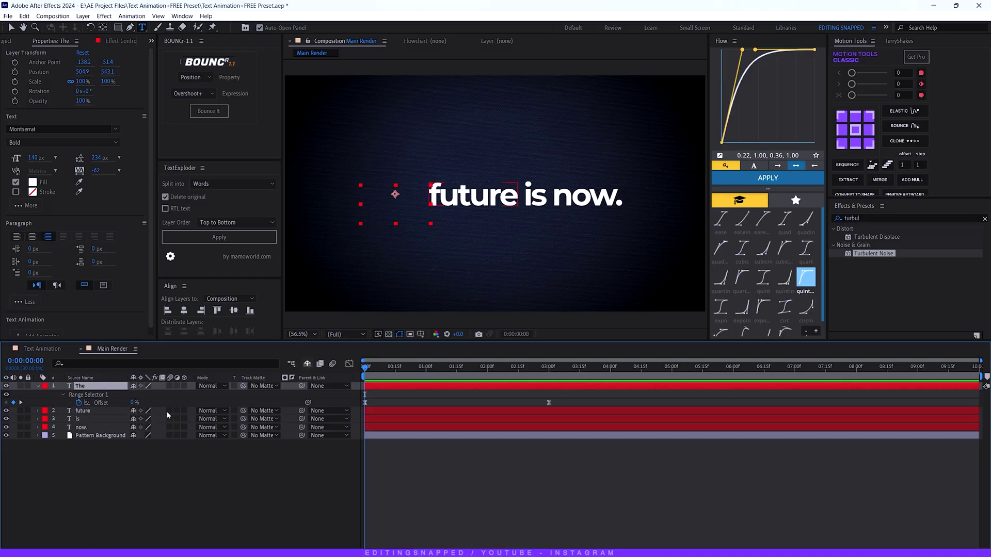
pyautogui.click(37, 388)
pyautogui.click(38, 388)
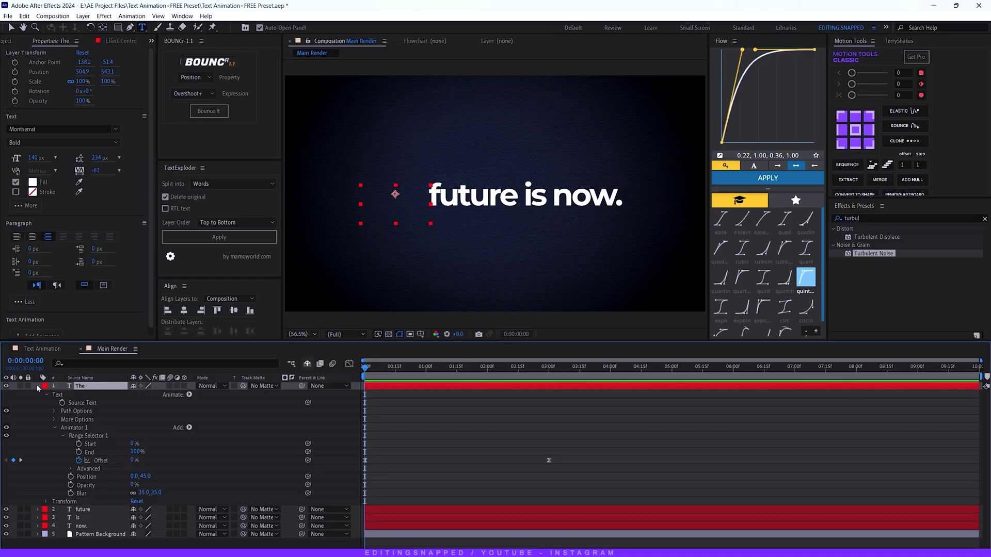
pyautogui.click(74, 428)
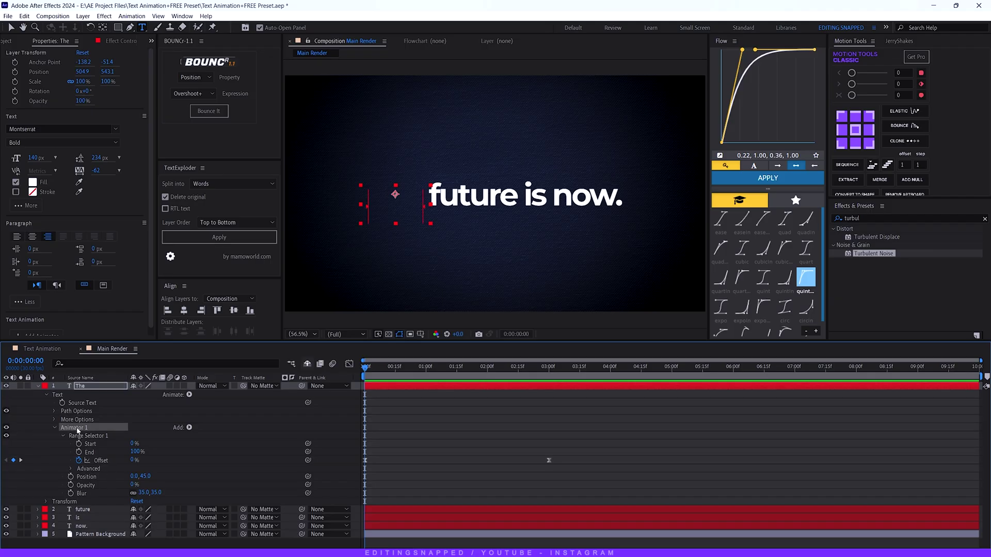
pyautogui.click(92, 389)
pyautogui.press('u')
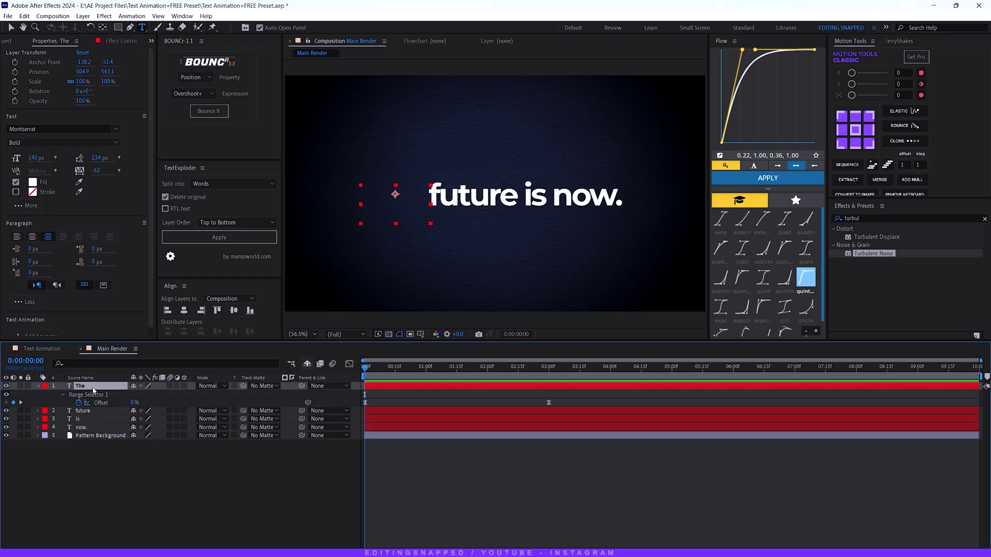
pyautogui.press('u')
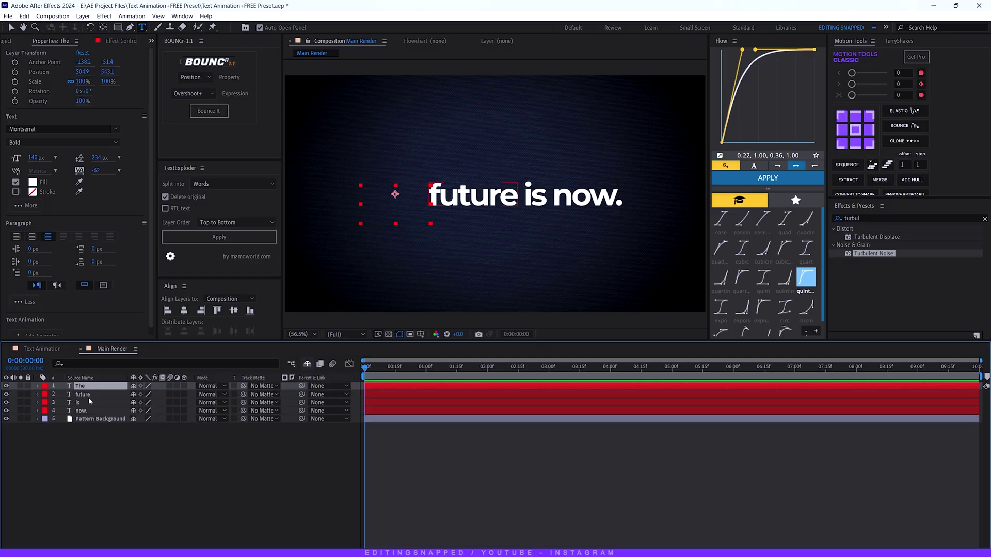
# Select the future, is and now. layers and preview the words from 0:00:00:15.
pyautogui.click(88, 396)
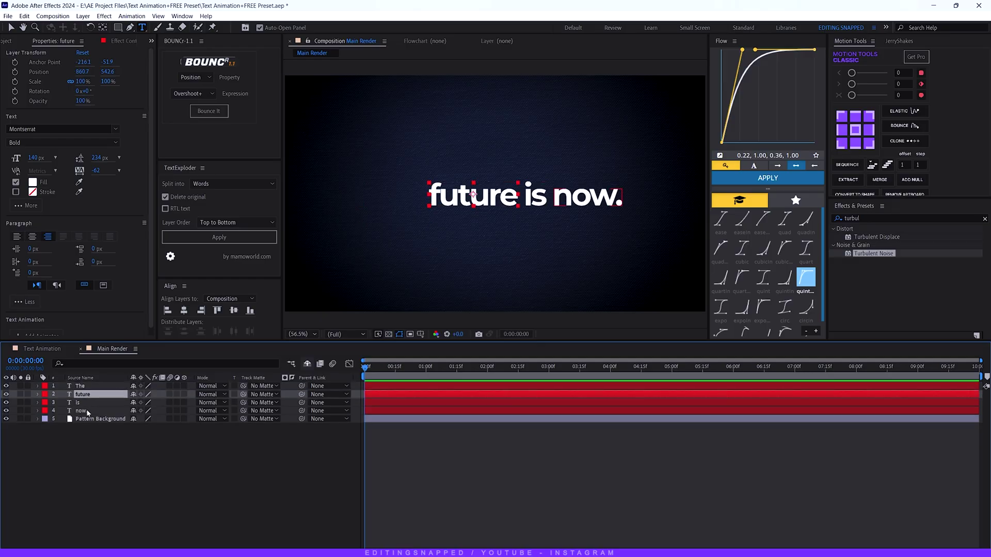
pyautogui.keyDown('shift'); pyautogui.click(81, 411); pyautogui.keyUp('shift')
pyautogui.moveTo(367, 368)
pyautogui.mouseDown()
pyautogui.moveTo(397, 376)
pyautogui.moveTo(356, 379)
pyautogui.mouseUp()
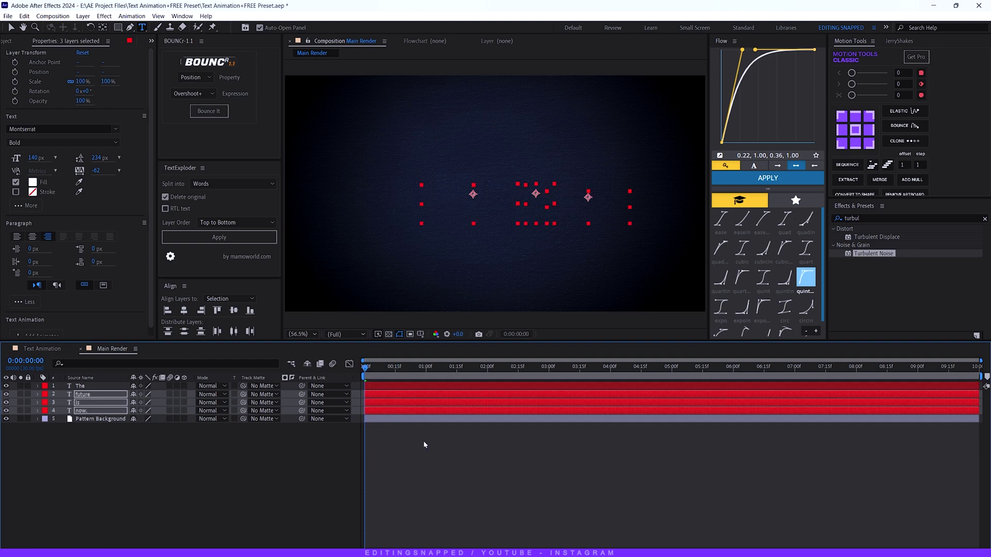
pyautogui.press('space')
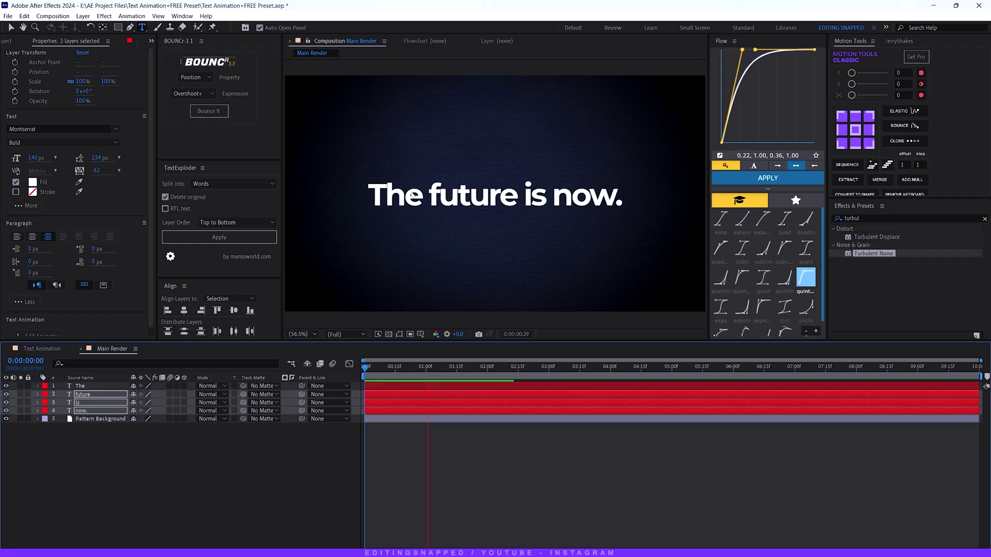
# Start future at frame 10, is at frame 20 and now. at 1 second.
pyautogui.click(228, 467)
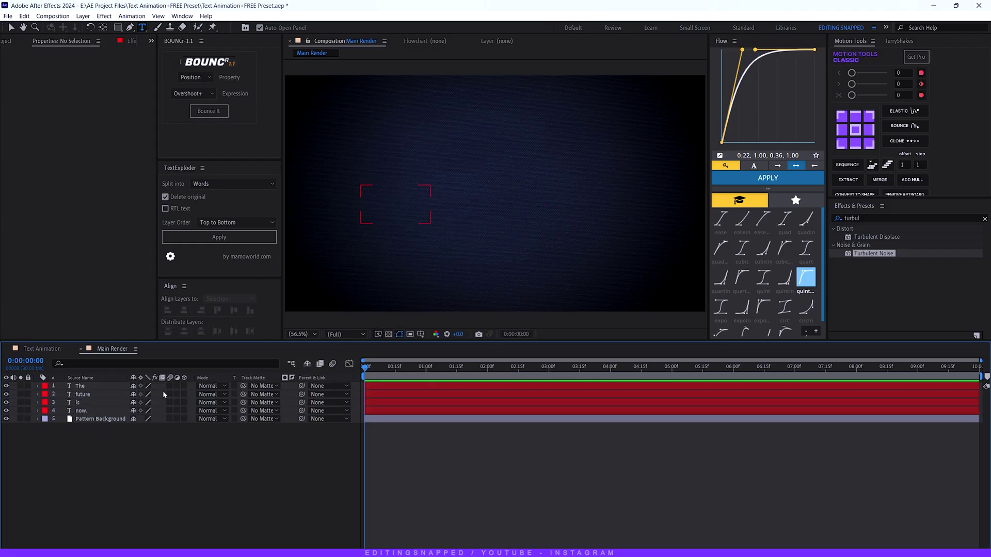
pyautogui.click(80, 395)
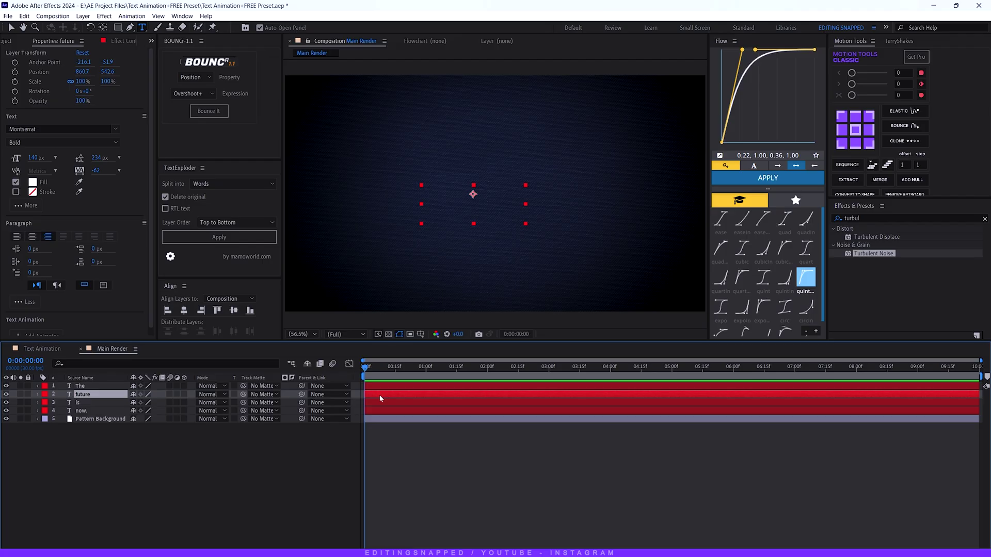
pyautogui.press('space')
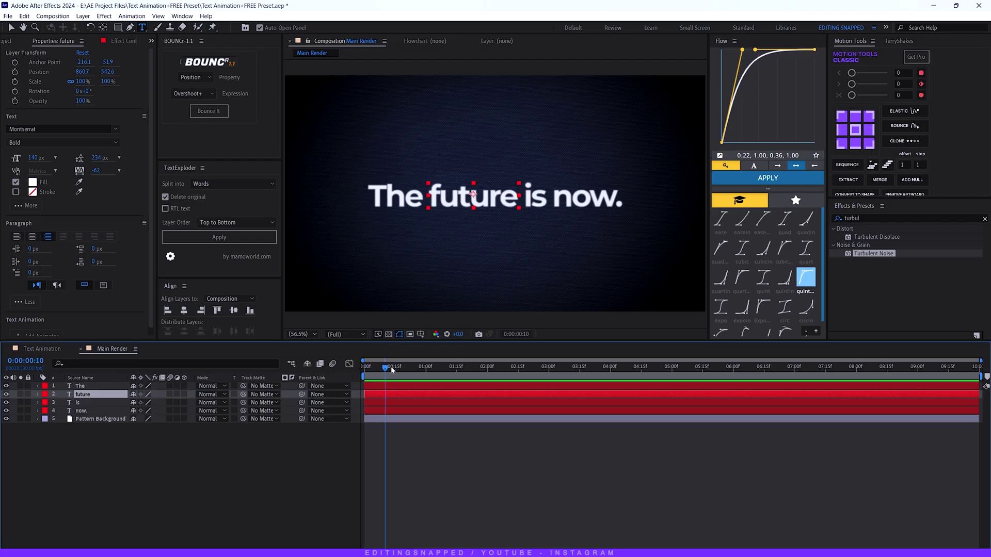
pyautogui.moveTo(383, 396); pyautogui.dragTo(402, 398)
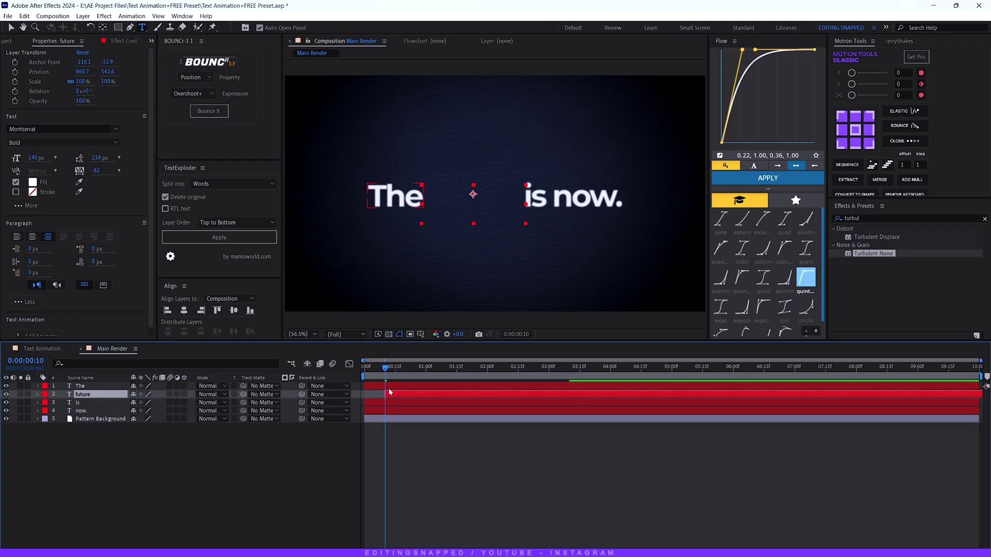
pyautogui.press('space')
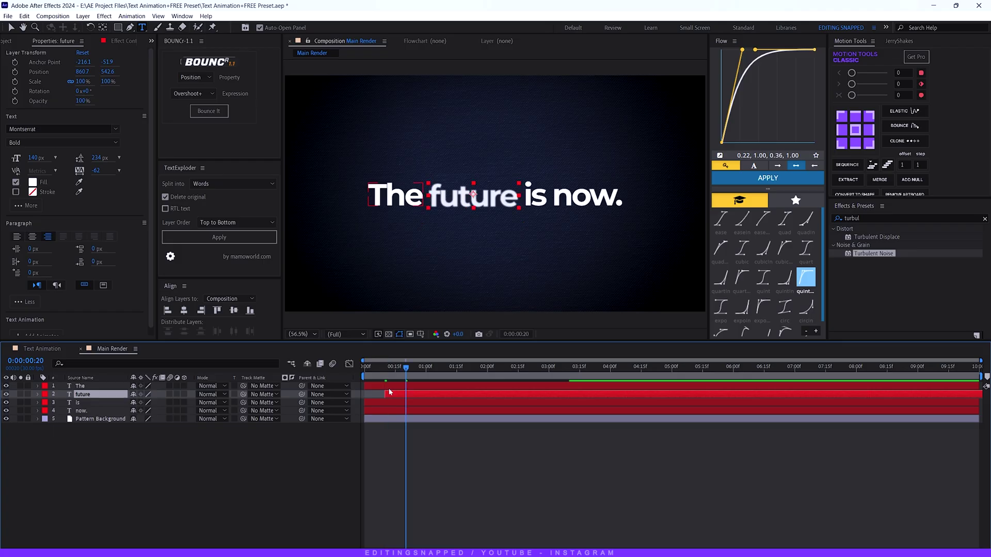
pyautogui.click(413, 403)
pyautogui.press('[')
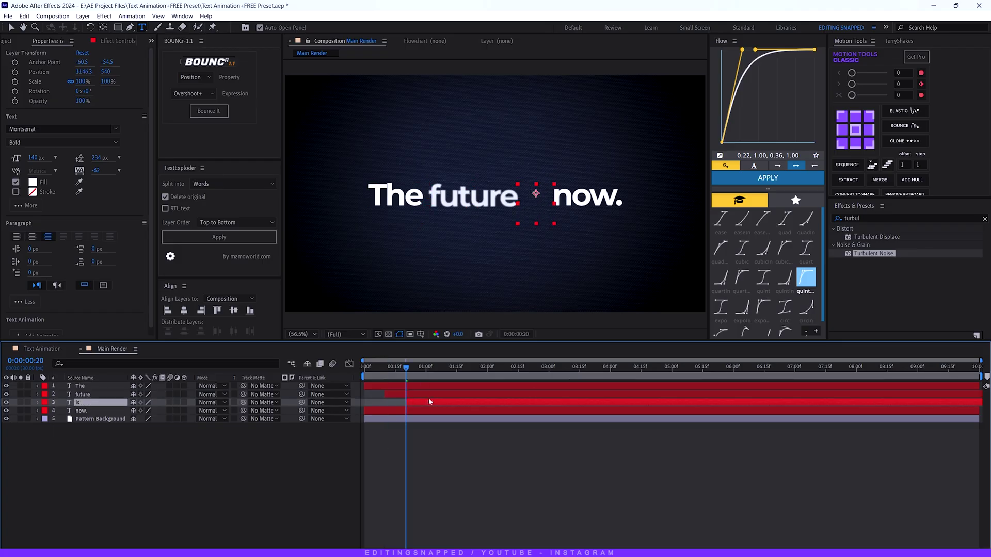
pyautogui.click(392, 411)
pyautogui.hotkey('shift', 'pagedown')
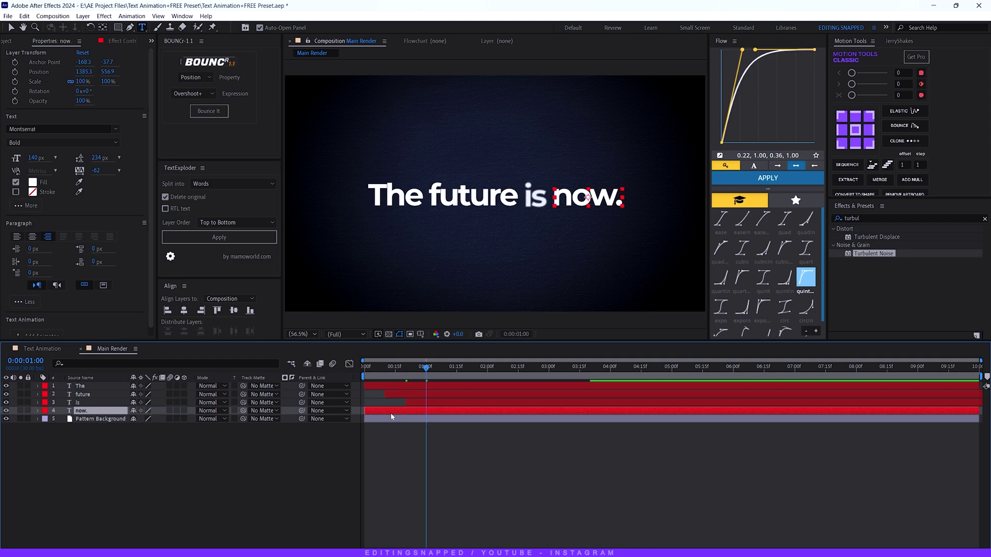
pyautogui.press('[')
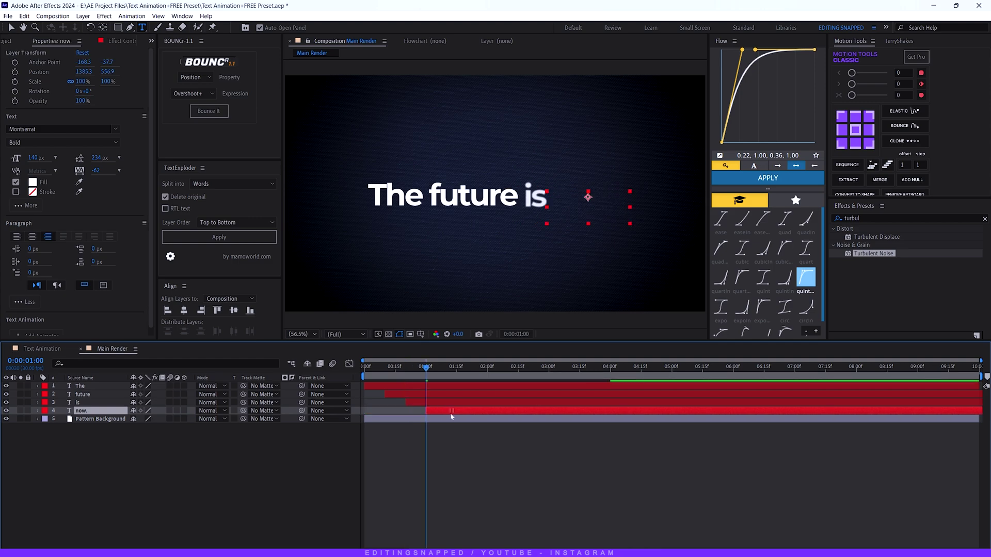
# Preview the staggered word animation from the beginning.
pyautogui.press('Home')
pyautogui.press('space')
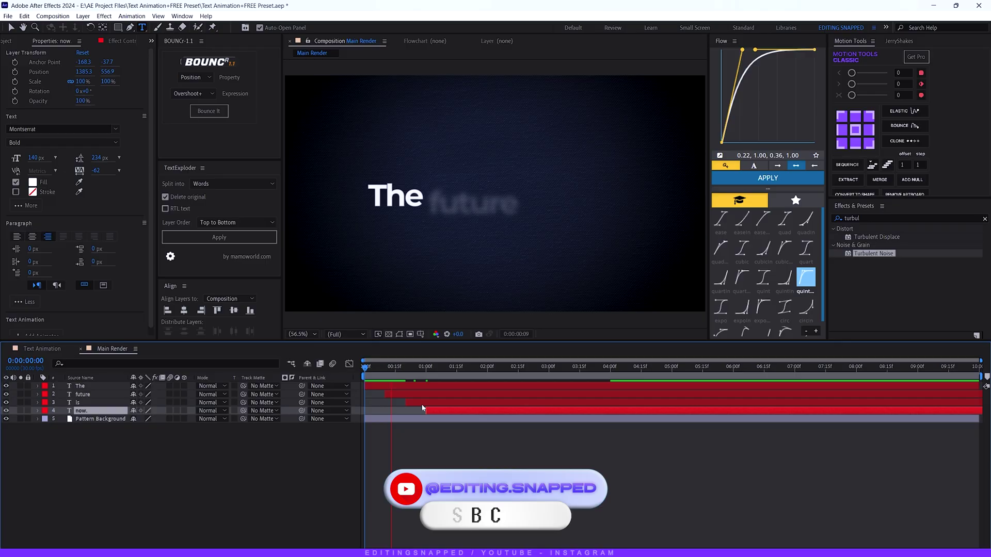
pyautogui.press('space')
pyautogui.click(404, 381)
pyautogui.press('space')
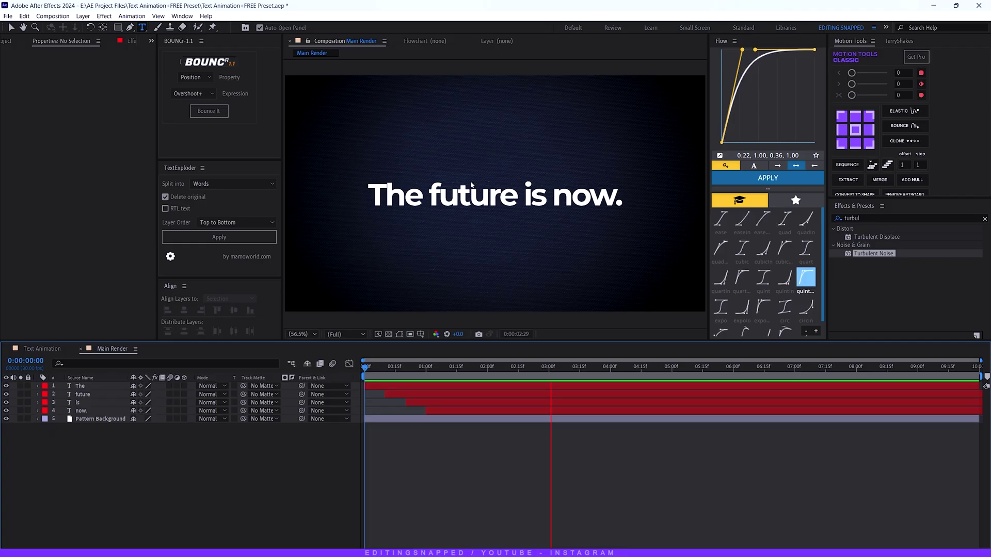
# Apply the 4-Color Gradient effect to the future layer.
pyautogui.click(82, 394)
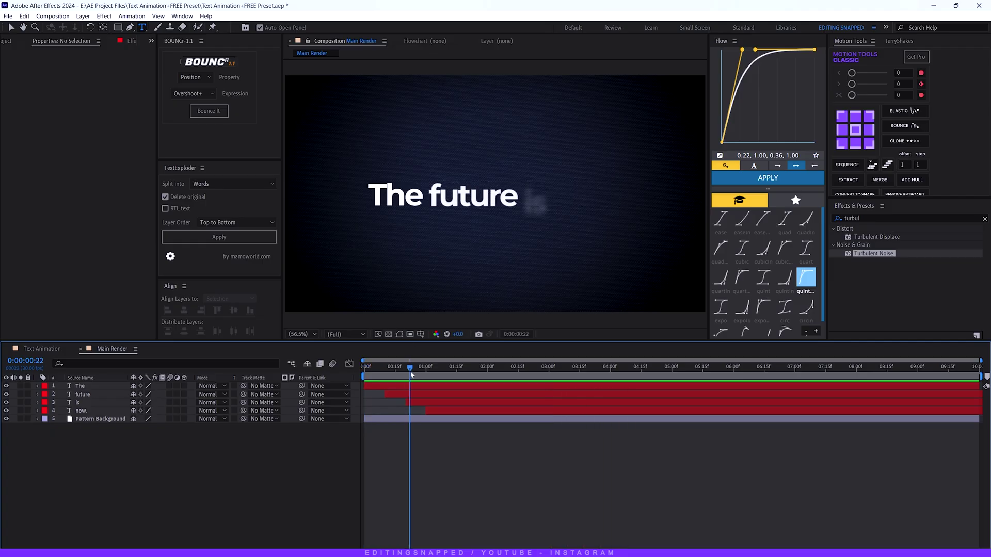
pyautogui.click(85, 395)
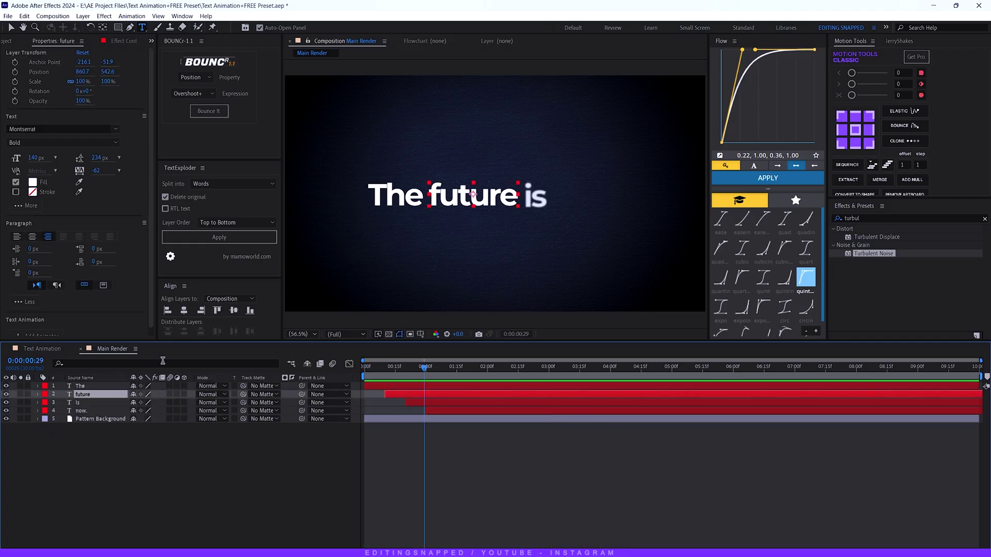
pyautogui.click(867, 219)
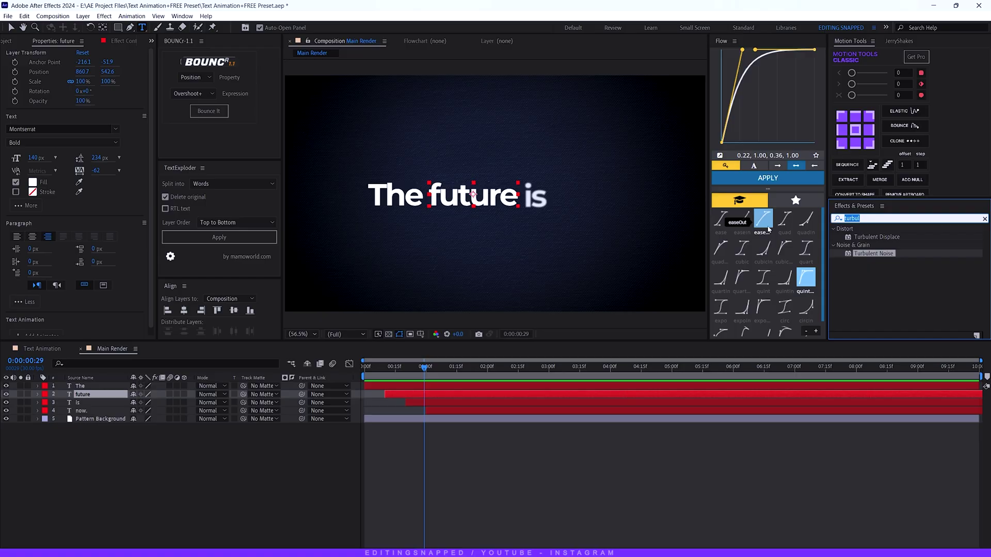
pyautogui.write('4')
pyautogui.moveTo(874, 319); pyautogui.dragTo(101, 397)
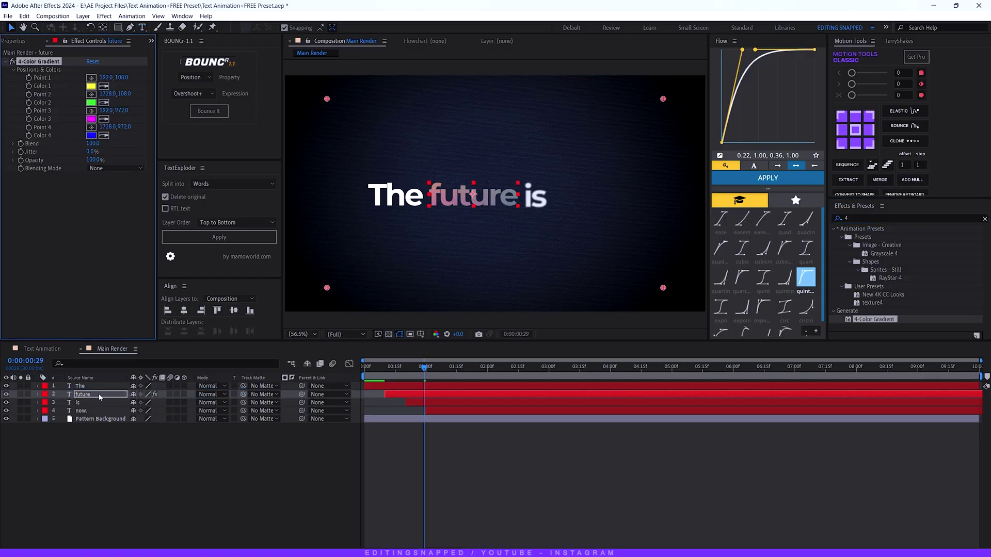
# Place the four gradient colour points at the corners of the word future.
pyautogui.click(91, 79)
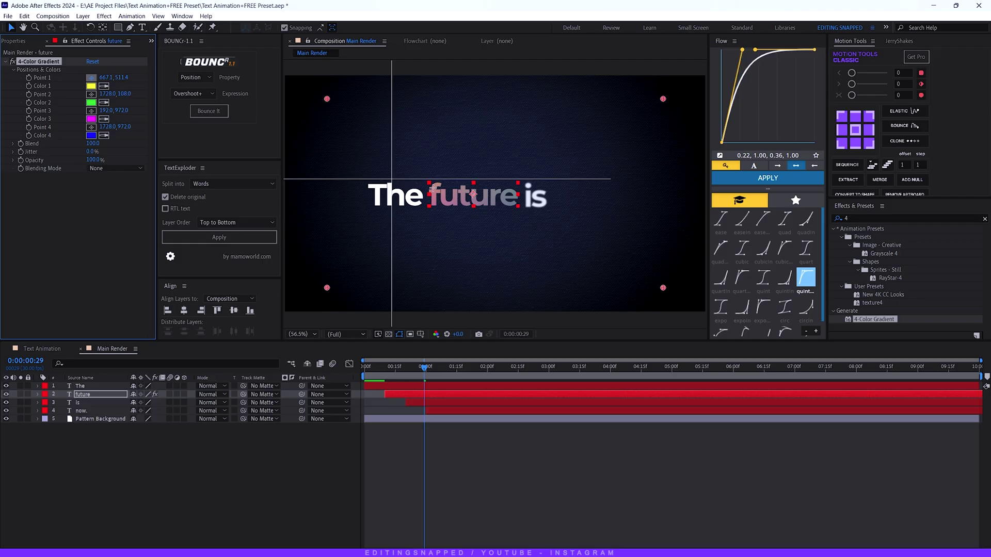
pyautogui.click(435, 188)
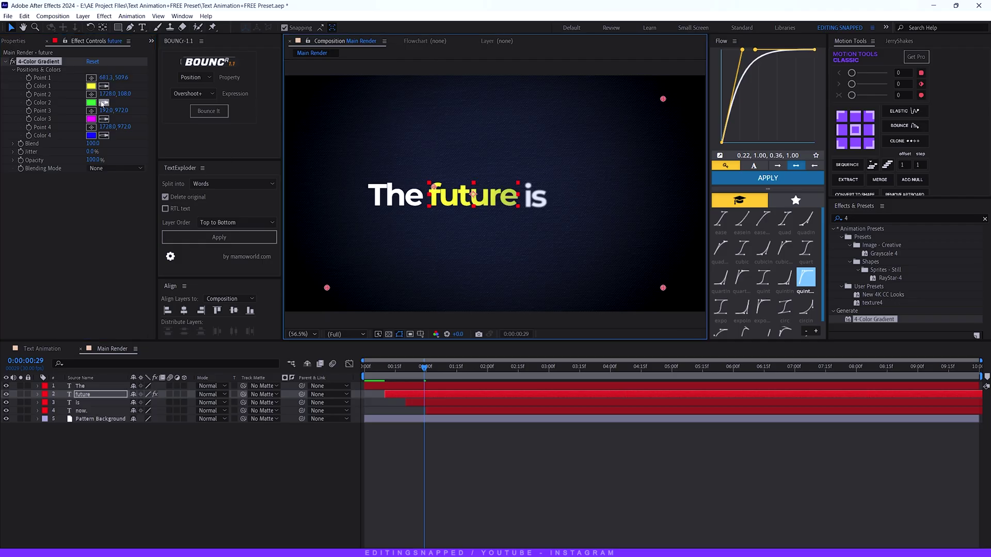
pyautogui.click(91, 95)
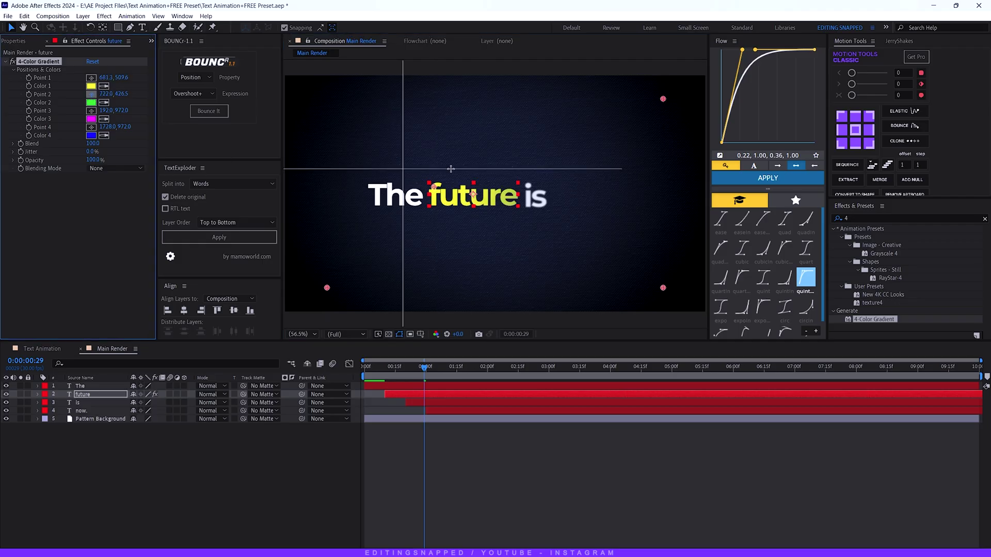
pyautogui.click(511, 184)
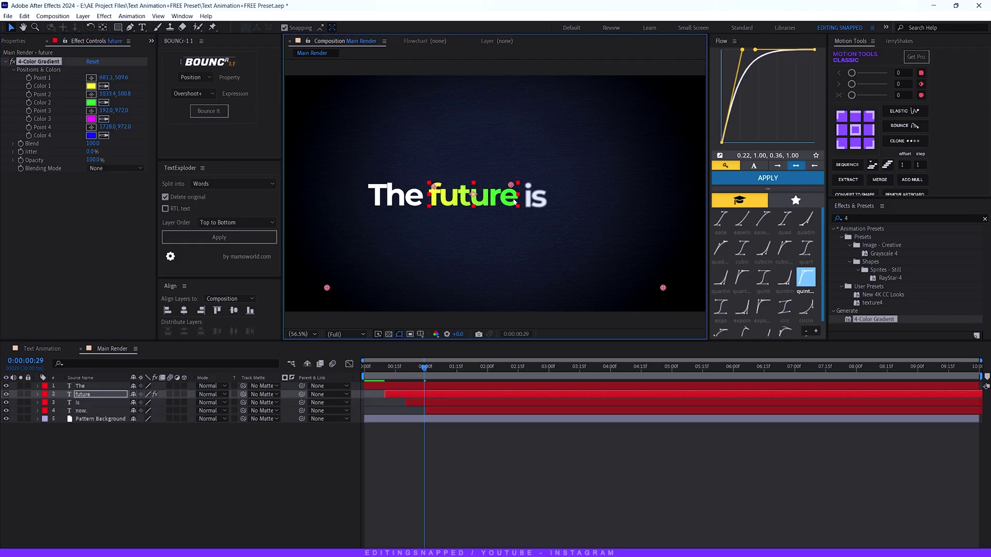
pyautogui.click(92, 111)
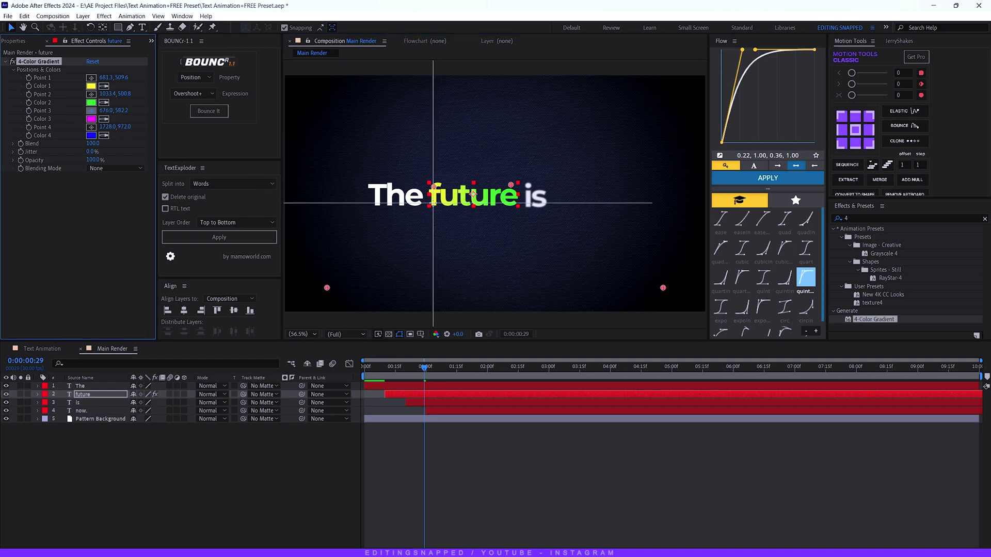
pyautogui.click(433, 203)
pyautogui.click(91, 127)
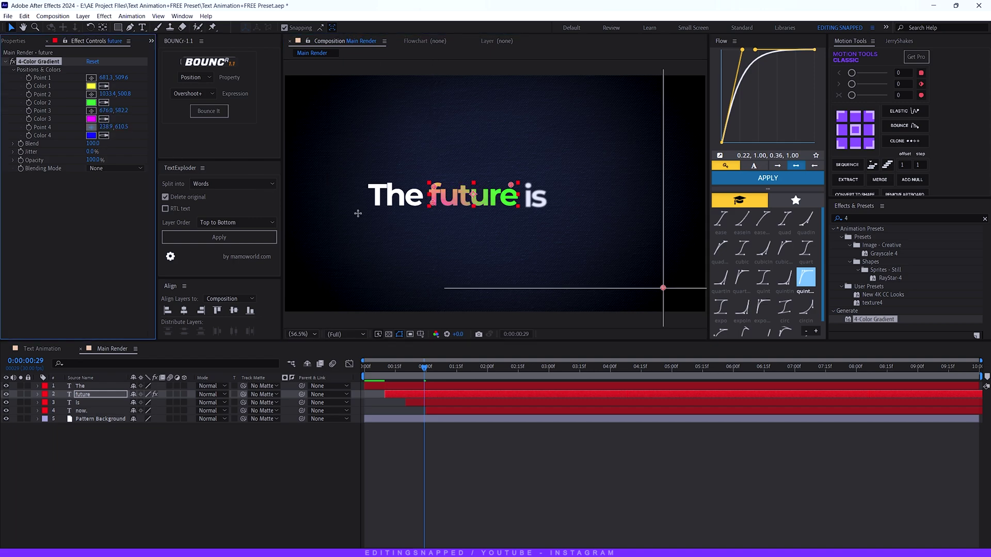
pyautogui.click(514, 206)
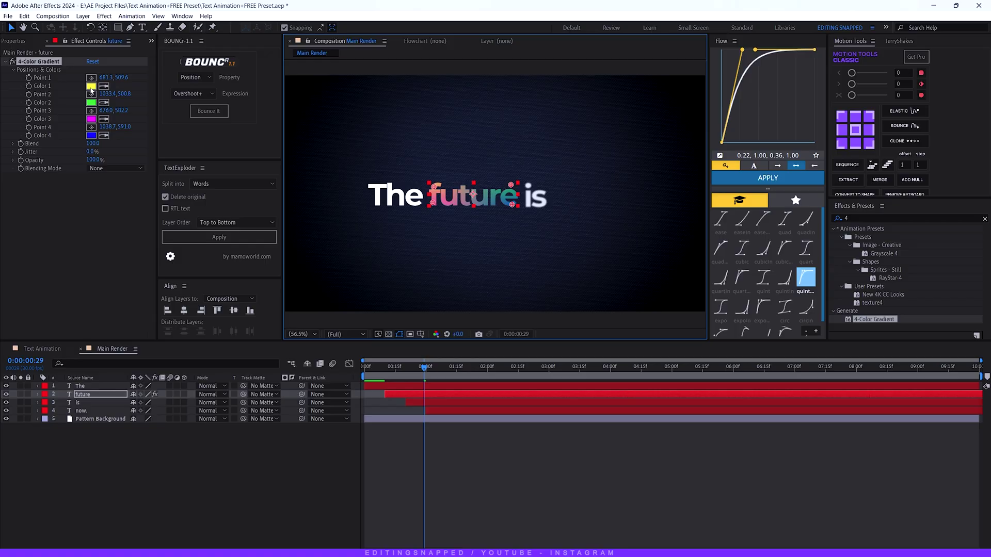
# Set the first gradient colour to magenta and the second to a soft light blue.
pyautogui.click(91, 86)
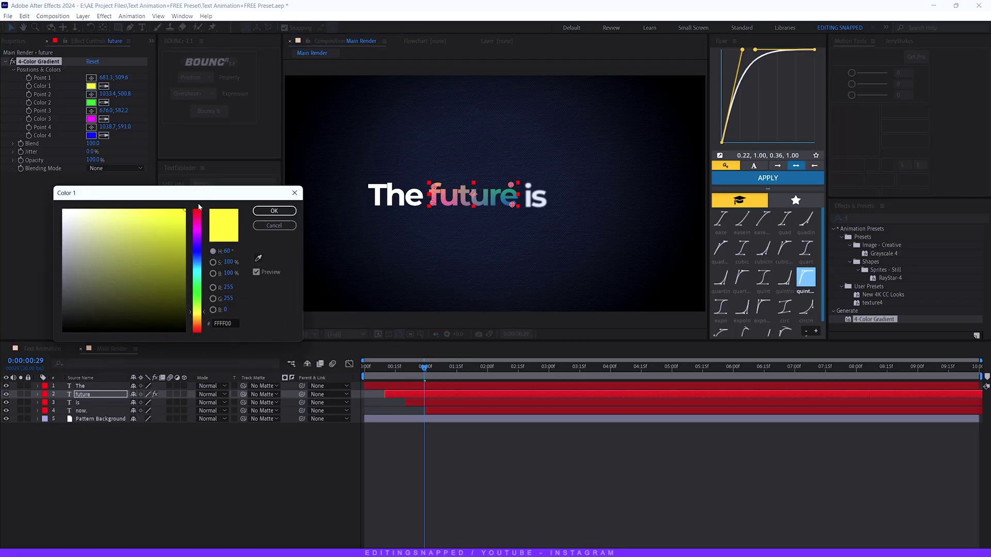
pyautogui.click(198, 230)
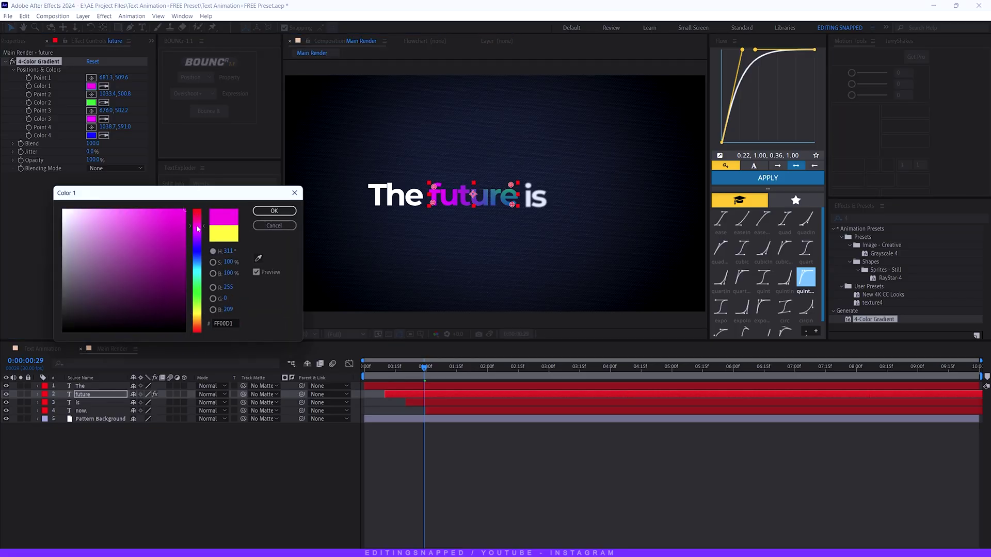
pyautogui.click(274, 211)
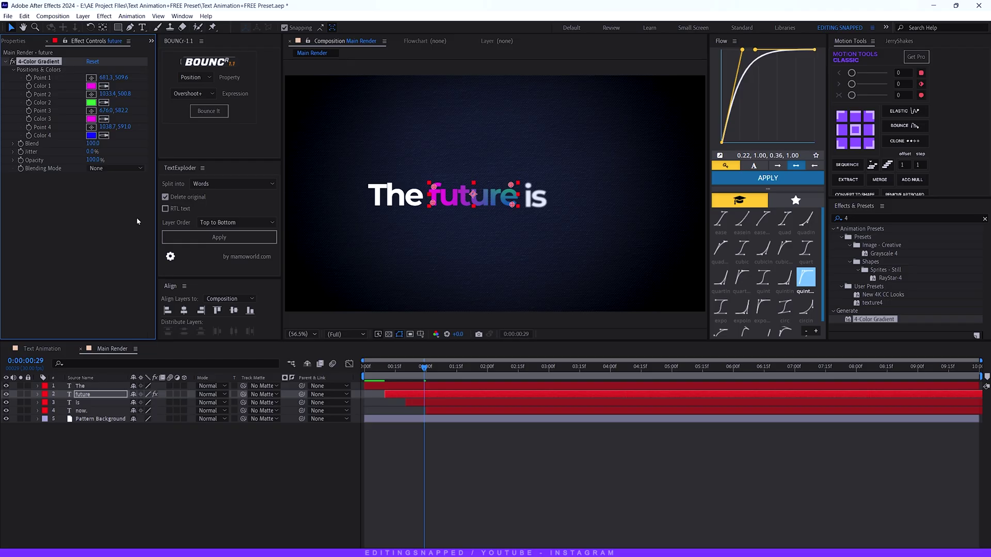
pyautogui.click(91, 102)
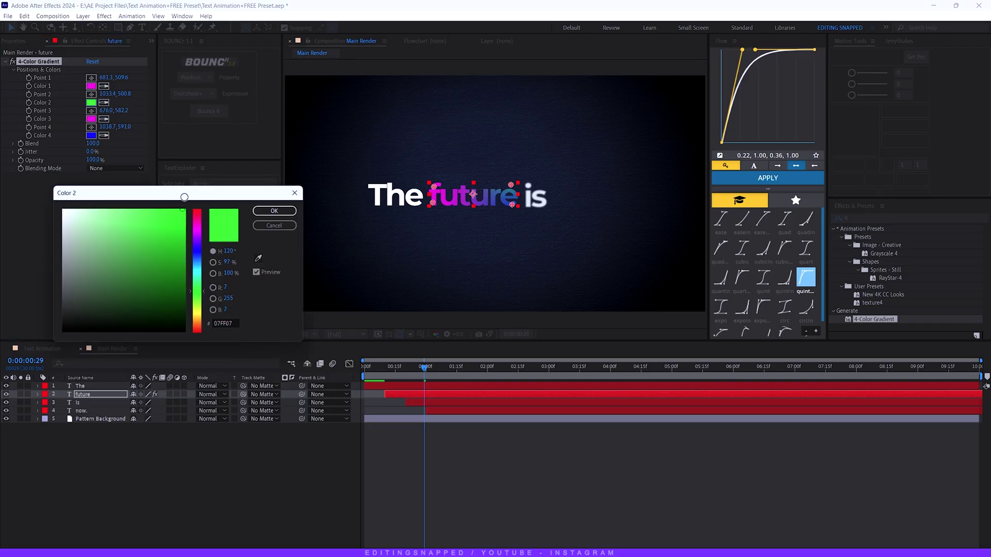
pyautogui.click(197, 241)
pyautogui.moveTo(197, 240); pyautogui.dragTo(199, 256)
pyautogui.moveTo(135, 222); pyautogui.dragTo(126, 198)
pyautogui.press('Return')
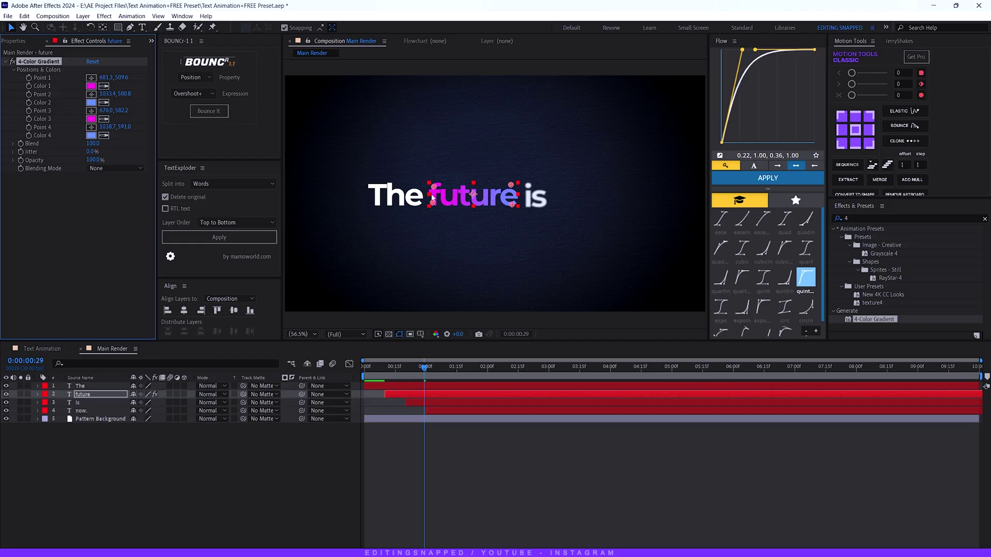
# Reposition the gradient points across 'future', preview the result, and reselect the future layer.
pyautogui.moveTo(434, 189)
pyautogui.mouseDown()
pyautogui.moveTo(512, 203)
pyautogui.moveTo(441, 186)
pyautogui.moveTo(435, 202)
pyautogui.mouseUp()
pyautogui.moveTo(511, 196); pyautogui.dragTo(510, 193)
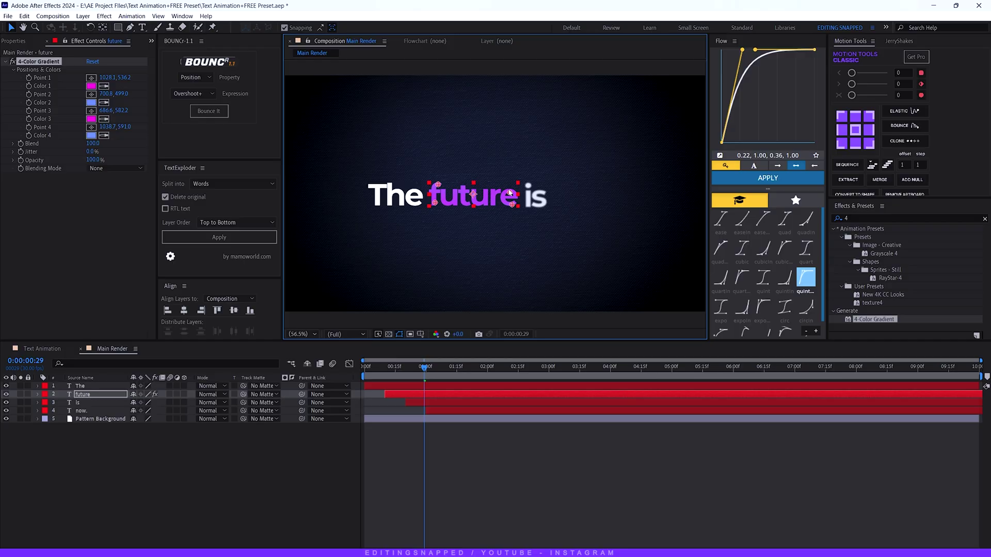
pyautogui.press('space')
pyautogui.click(82, 472)
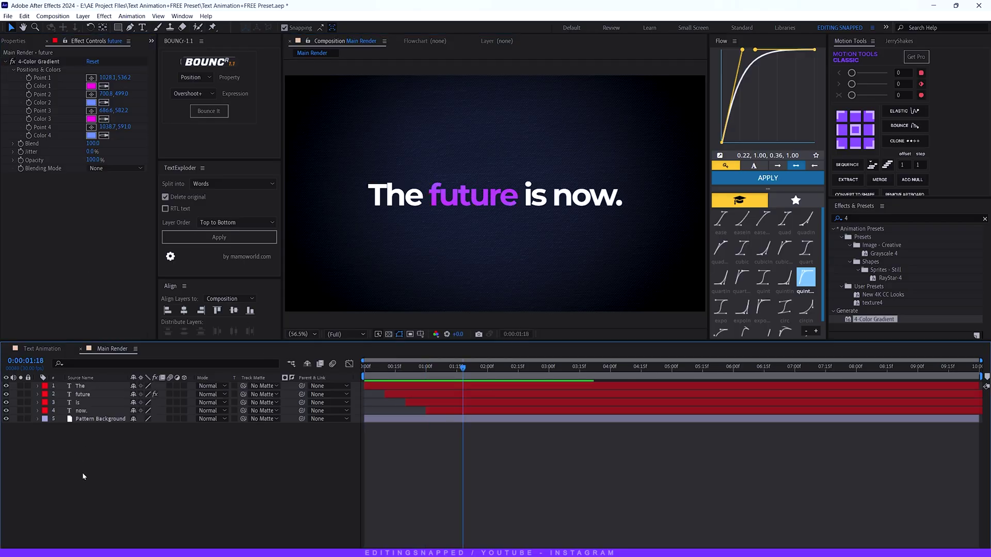
pyautogui.click(85, 395)
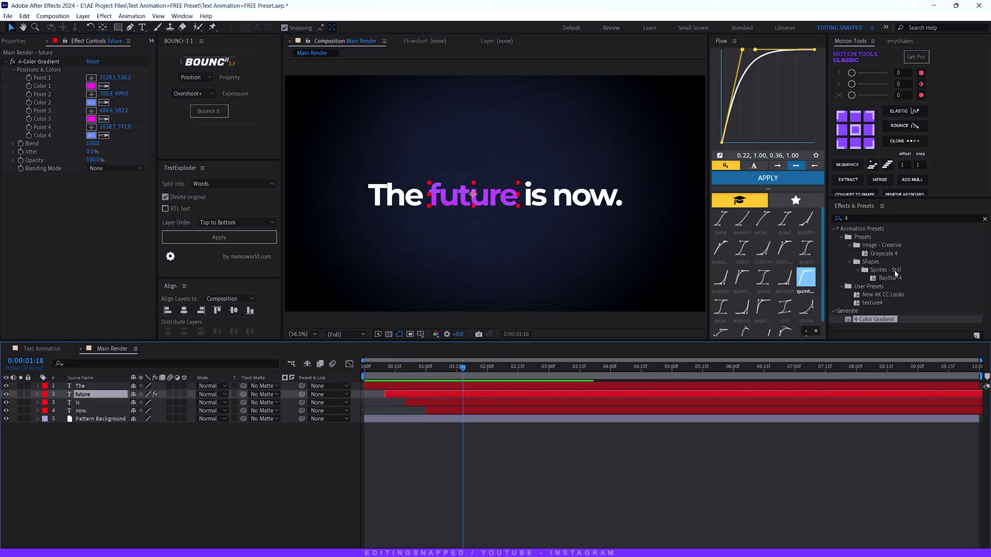
# Apply Turbulent Noise to 'future' with Swirly fractal type and Soft Linear noise.
pyautogui.click(873, 219)
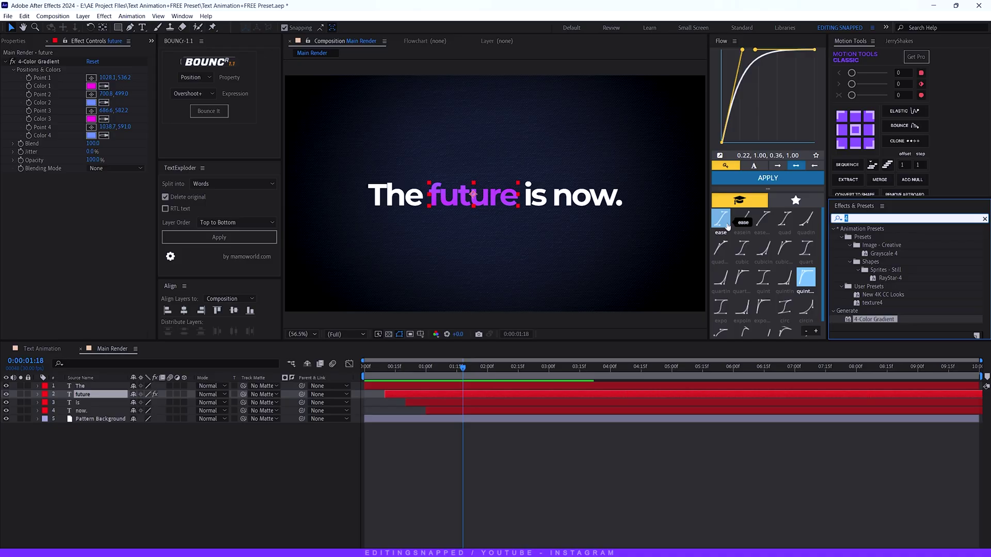
pyautogui.write('turbu')
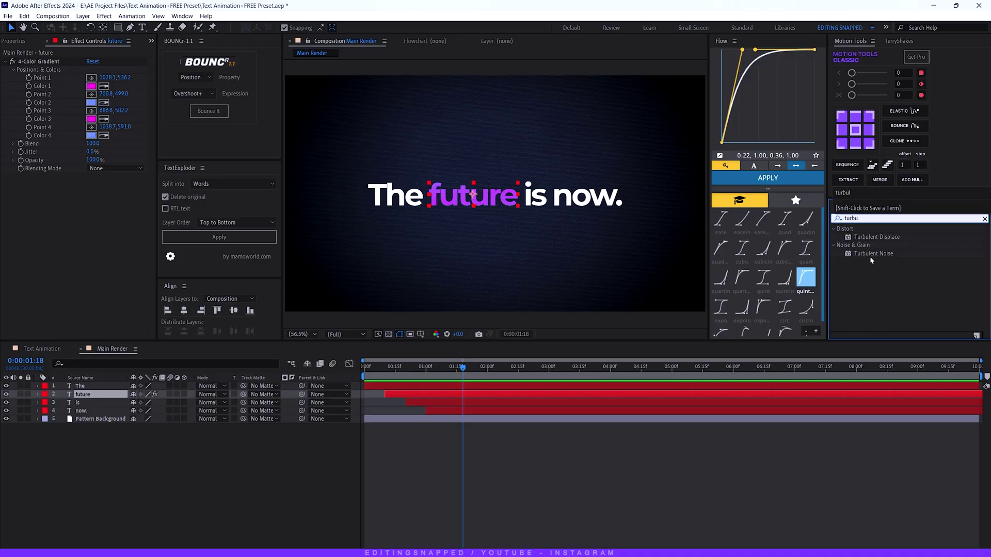
pyautogui.moveTo(872, 254); pyautogui.dragTo(83, 395)
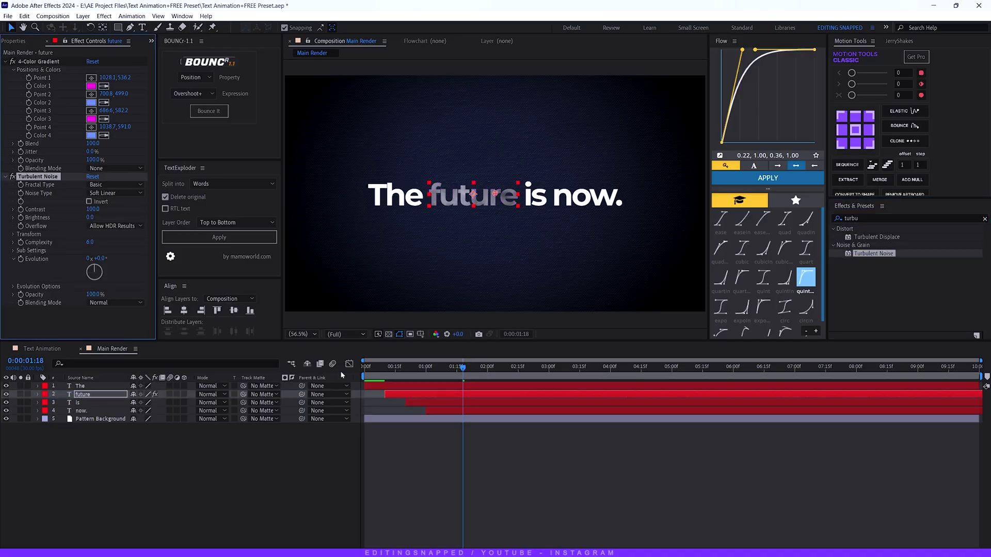
pyautogui.click(114, 185)
pyautogui.click(111, 298)
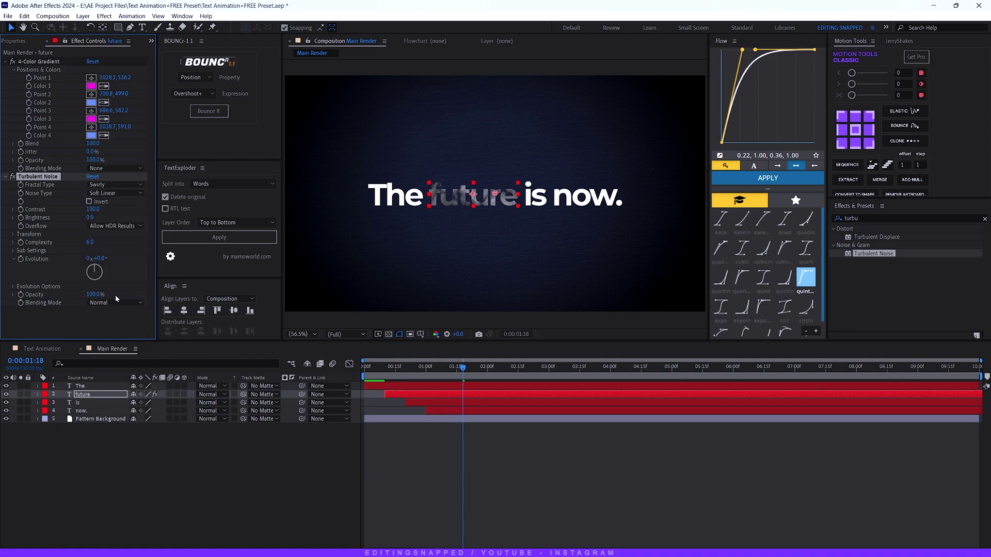
pyautogui.click(113, 193)
pyautogui.click(118, 225)
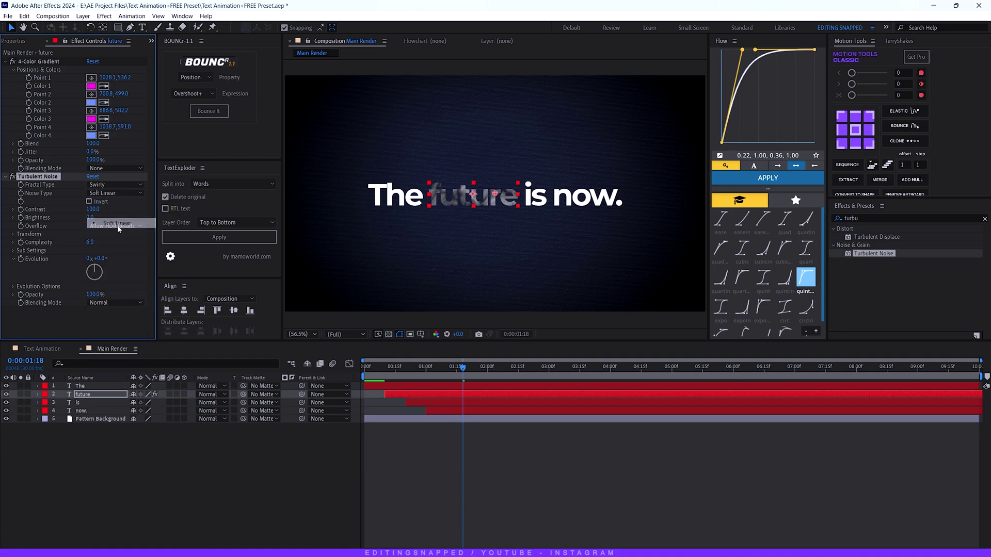
# Set the noise Contrast to 80, Brightness to 5, and blend it with Soft Light.
pyautogui.click(89, 211)
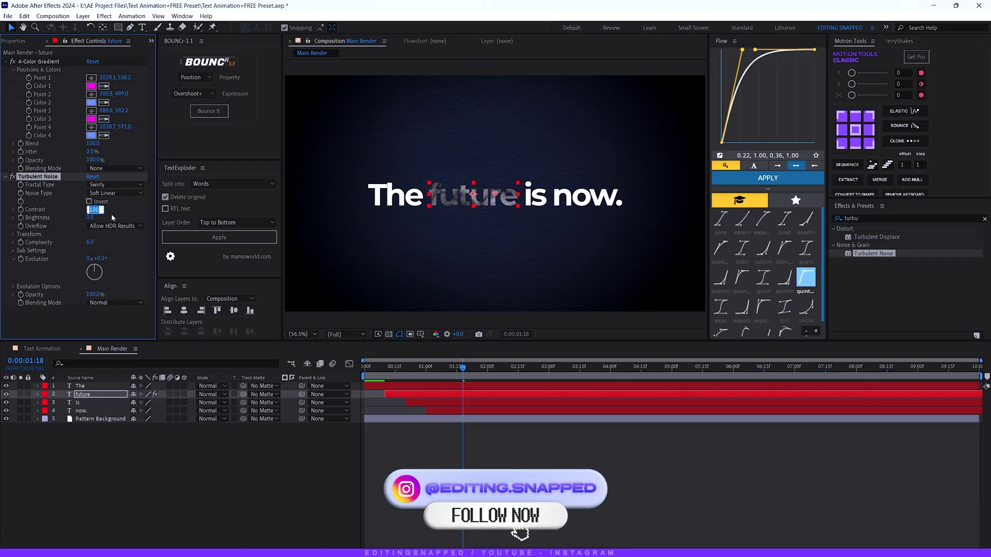
pyautogui.write('80')
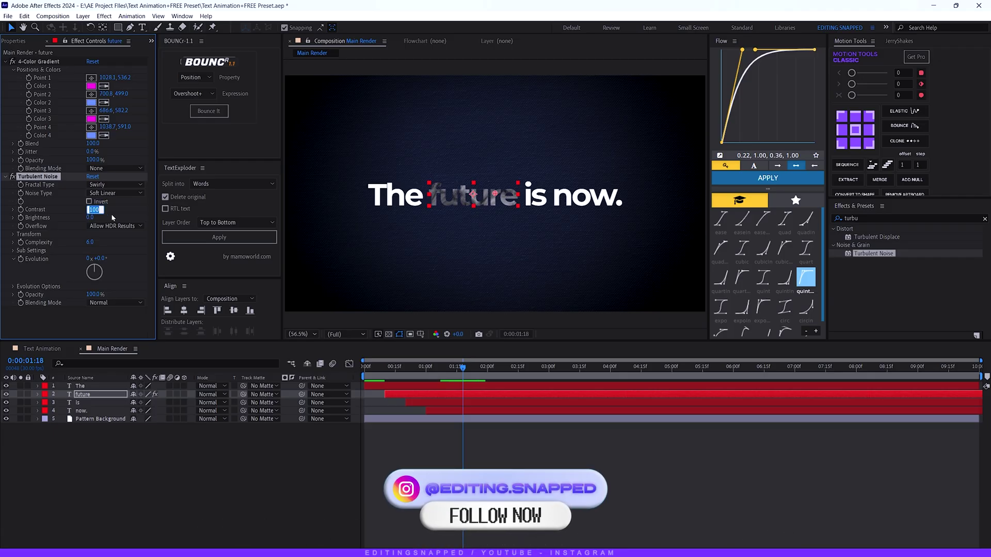
pyautogui.press('Return')
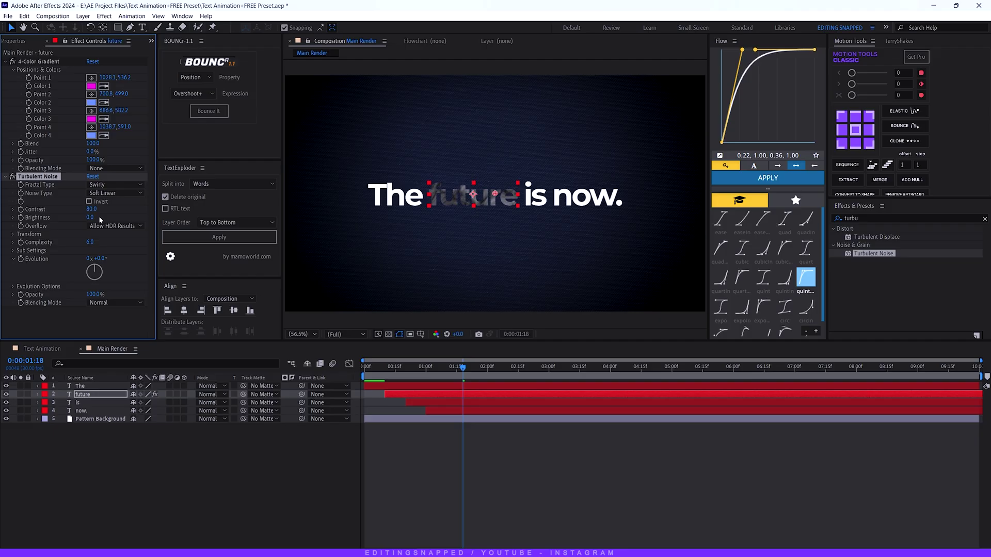
pyautogui.click(90, 217)
pyautogui.press('Return')
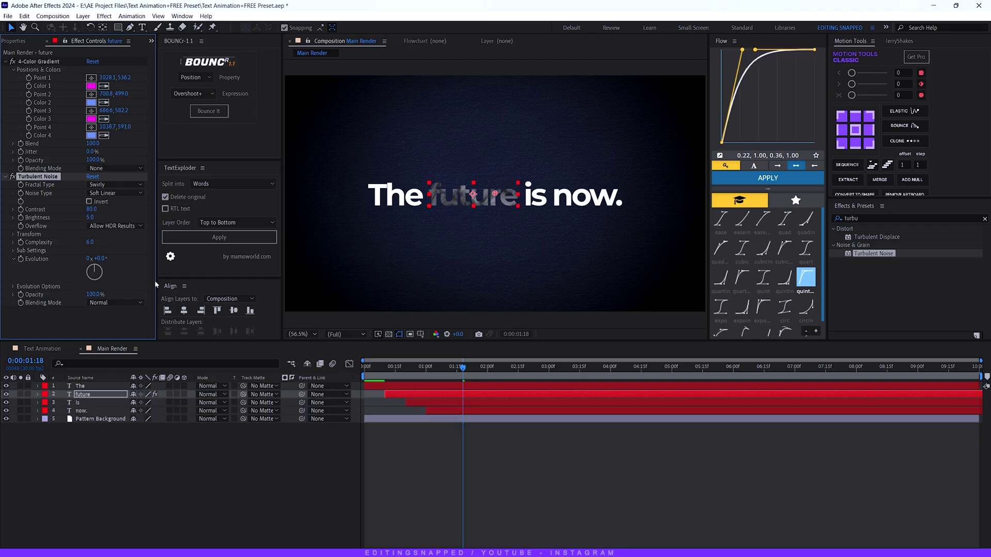
pyautogui.click(105, 304)
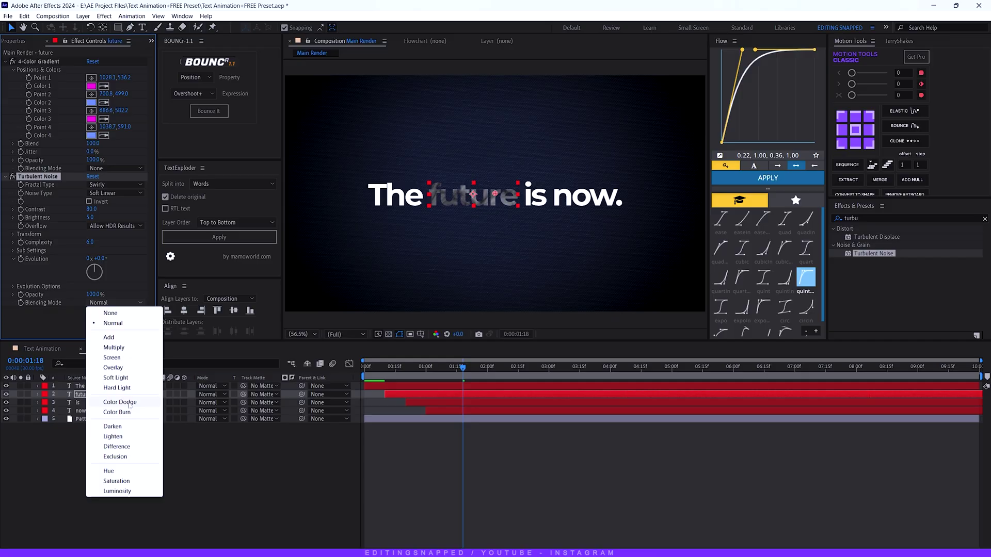
pyautogui.click(113, 368)
pyautogui.click(105, 304)
pyautogui.click(120, 378)
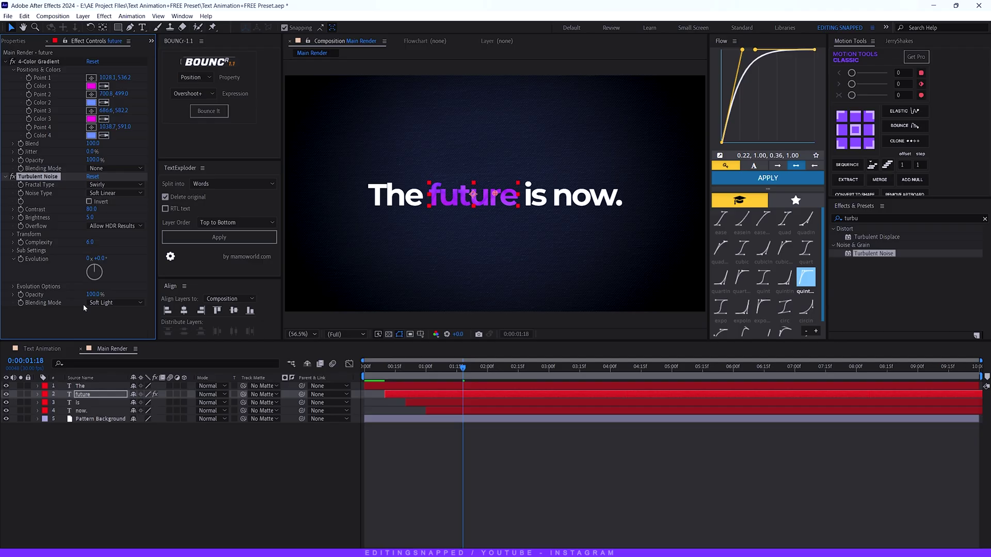
pyautogui.click(106, 323)
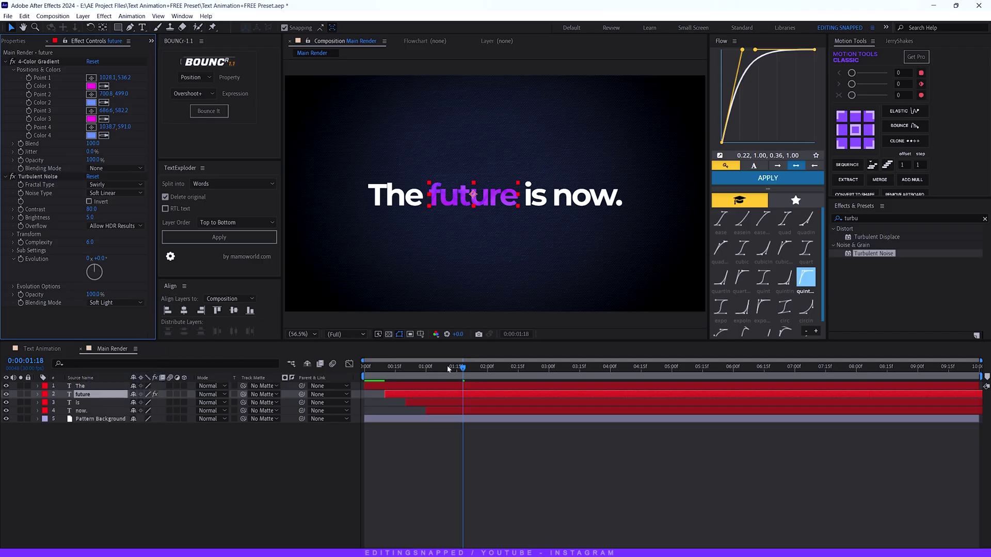
# Drive the noise Evolution with the expression time*150.
pyautogui.moveTo(449, 369)
pyautogui.mouseDown()
pyautogui.moveTo(420, 369)
pyautogui.moveTo(443, 368)
pyautogui.mouseUp()
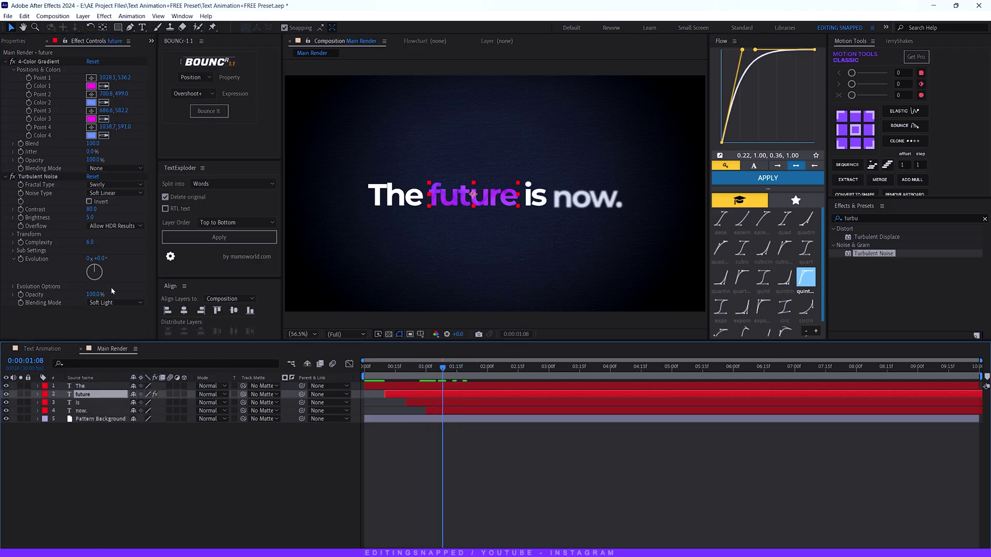
pyautogui.keyDown('alt'); pyautogui.click(21, 259); pyautogui.keyUp('alt')
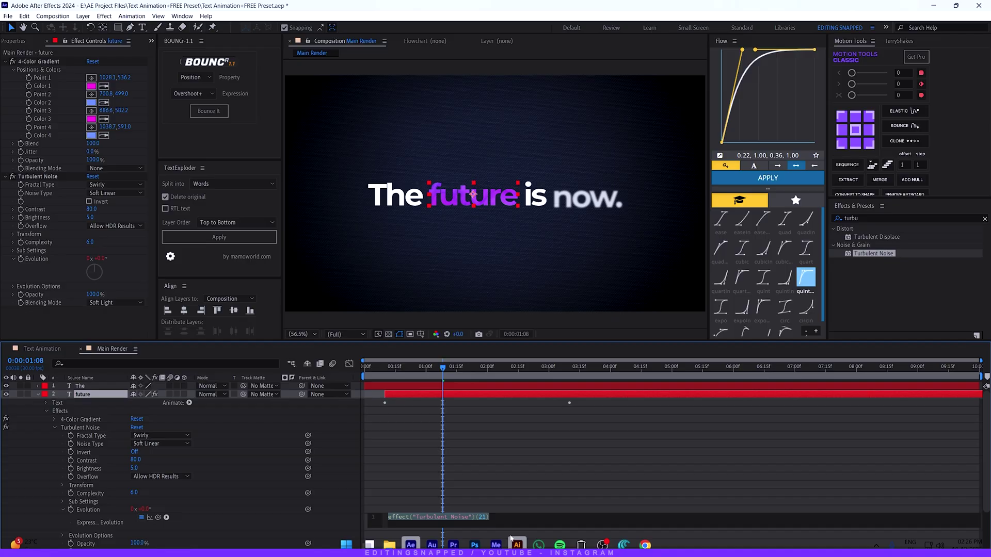
pyautogui.write('time')
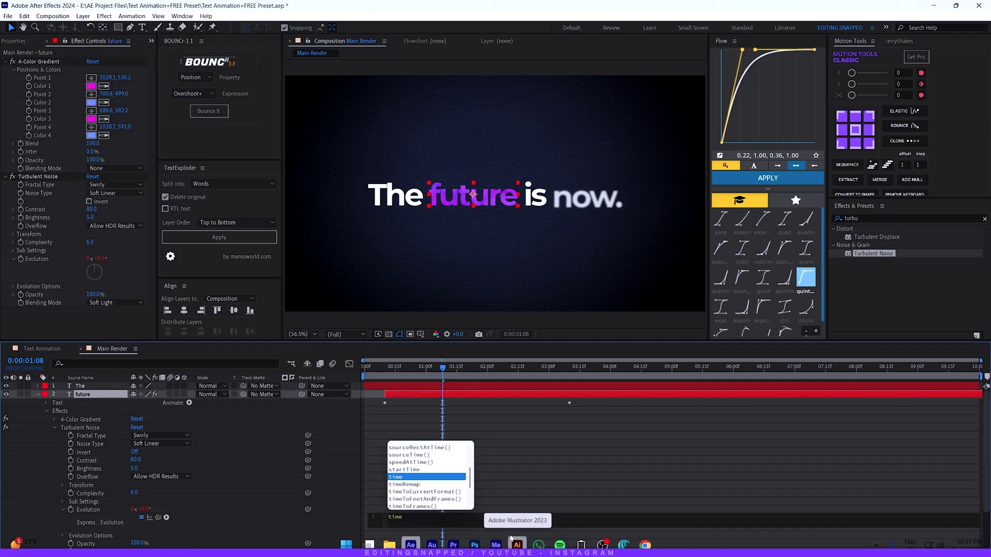
pyautogui.write('*')
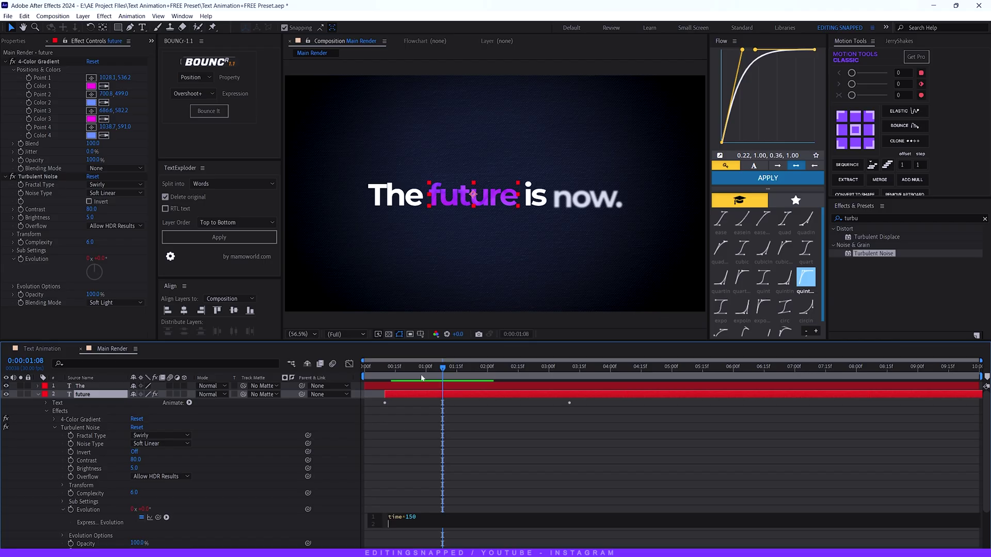
pyautogui.moveTo(422, 377); pyautogui.dragTo(377, 375)
# Preview the evolving noise zoomed in on 'future', then reset the viewer to 100%.
pyautogui.press('space')
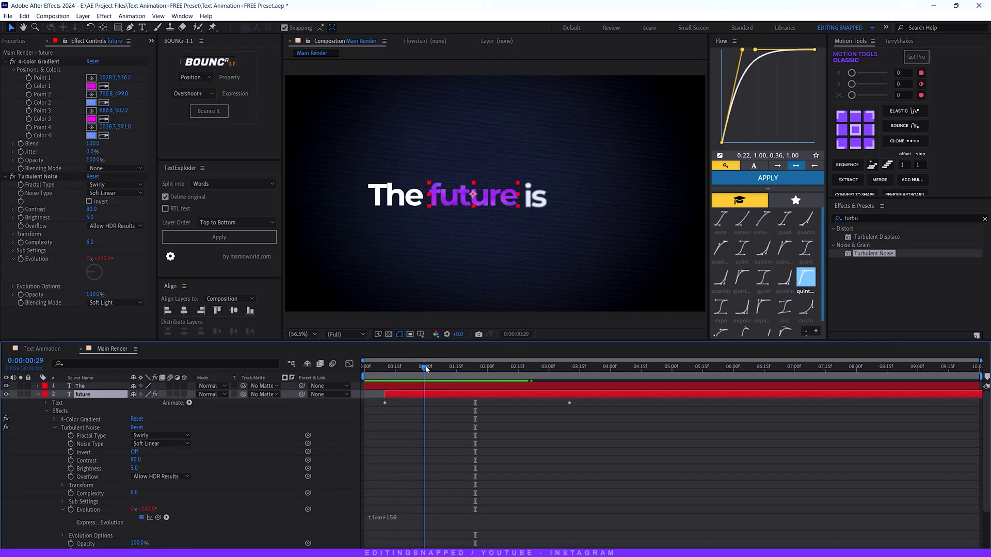
pyautogui.scroll(4, 386, 196)
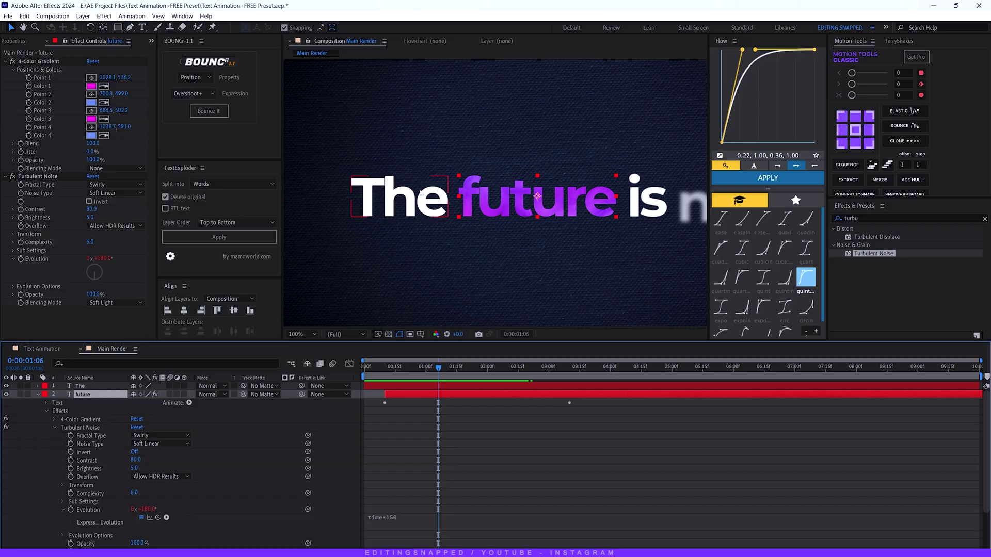
pyautogui.press('h')
pyautogui.moveTo(589, 244); pyautogui.dragTo(491, 234)
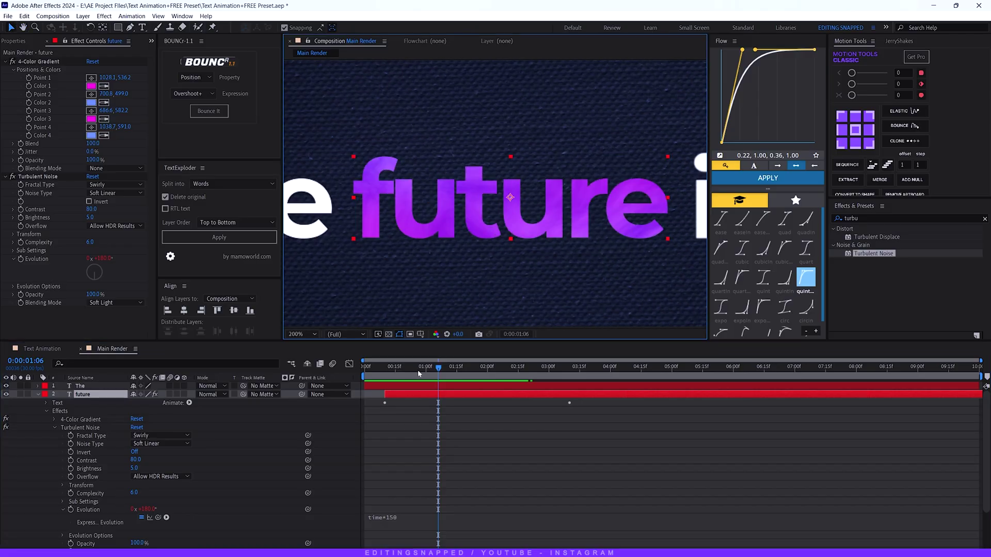
pyautogui.press('space')
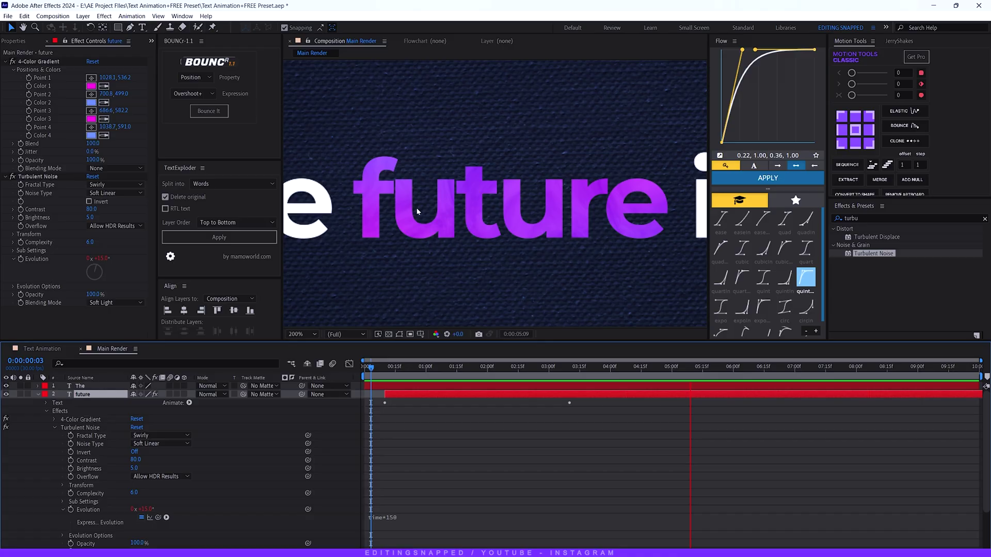
pyautogui.click(374, 362)
pyautogui.press(',')
# Fit the composition in view and apply Deep Glow to the future layer.
pyautogui.press('u')
pyautogui.click(95, 397)
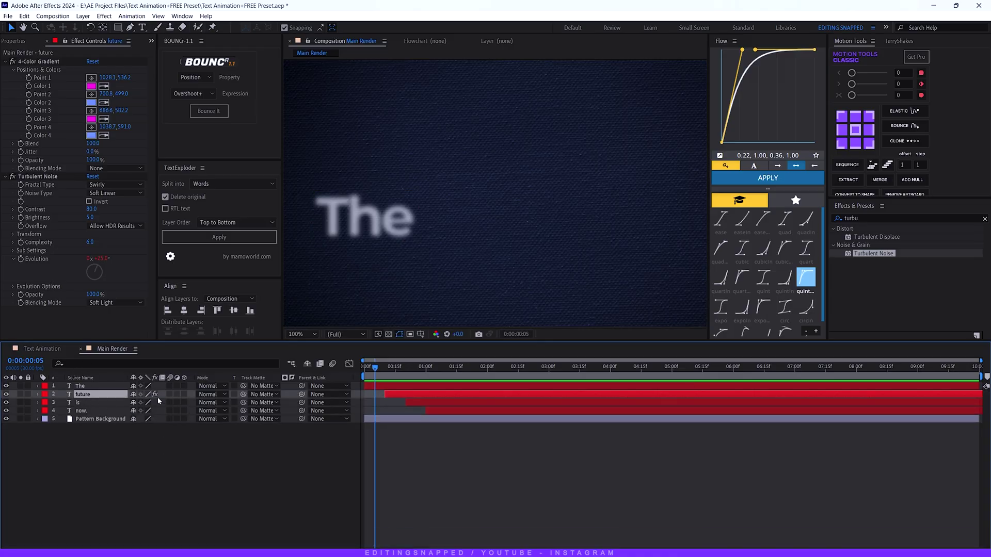
pyautogui.click(302, 334)
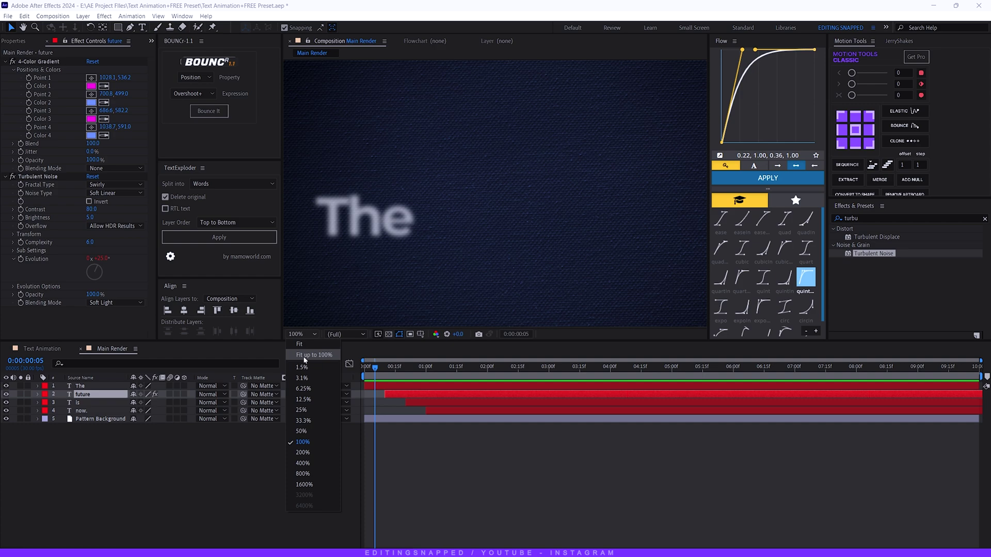
pyautogui.click(304, 360)
pyautogui.click(909, 218)
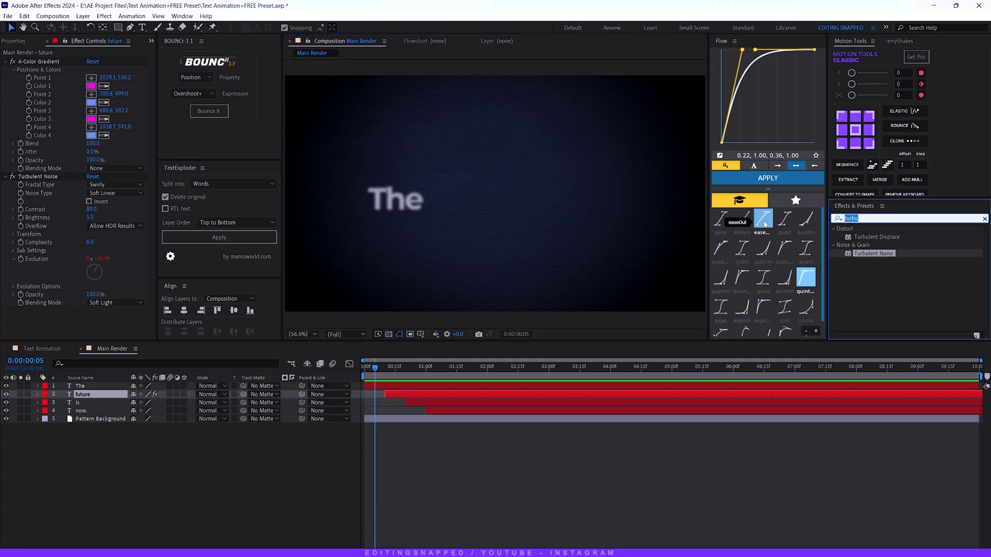
pyautogui.write('deep glow')
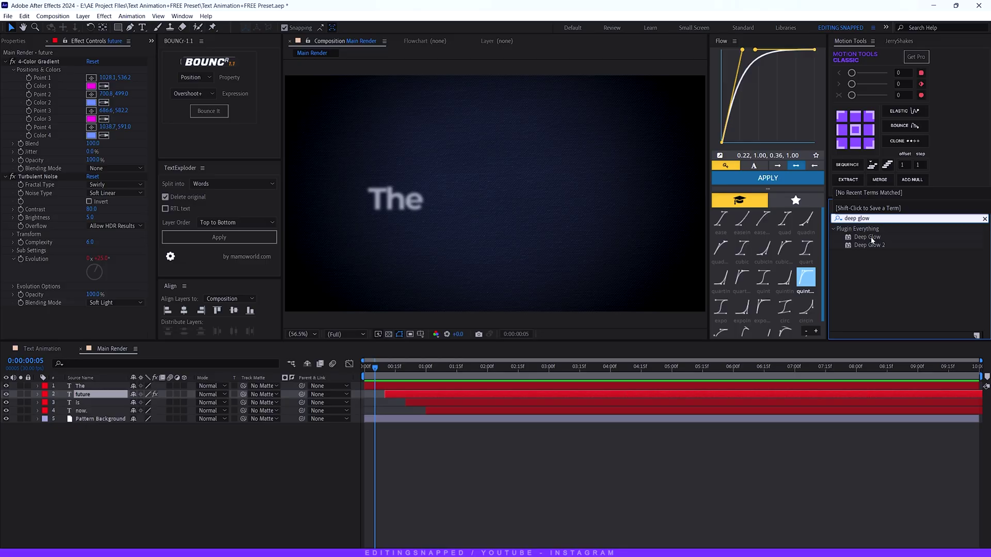
pyautogui.moveTo(872, 240); pyautogui.dragTo(103, 393)
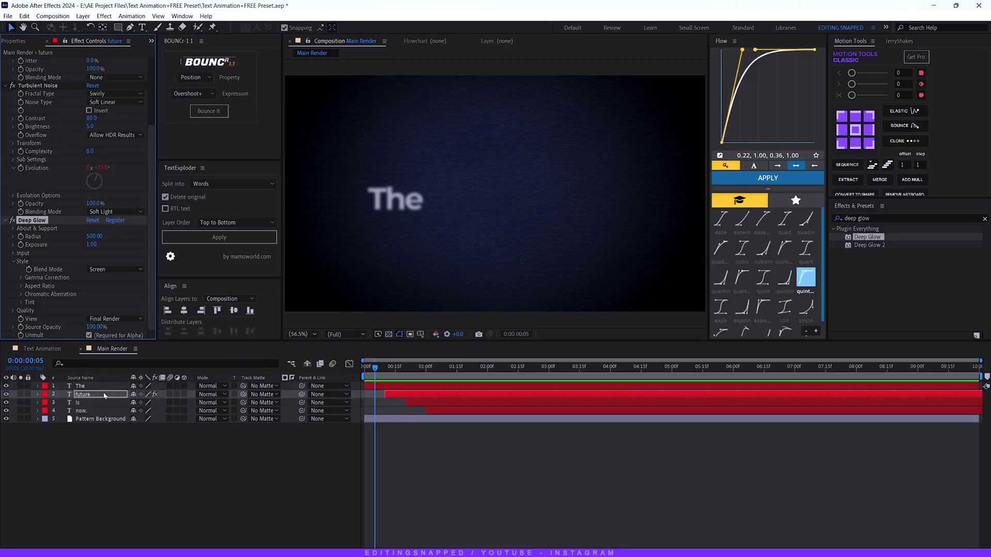
# Set the Deep Glow Radius to 150, Exposure to 0.10, and blend mode to Add.
pyautogui.moveTo(388, 373); pyautogui.dragTo(443, 372)
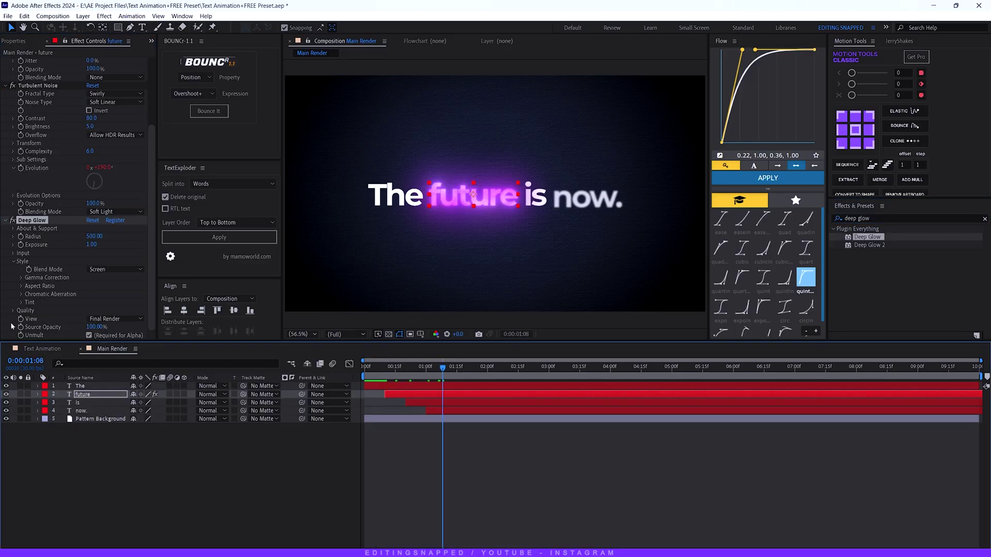
pyautogui.click(94, 237)
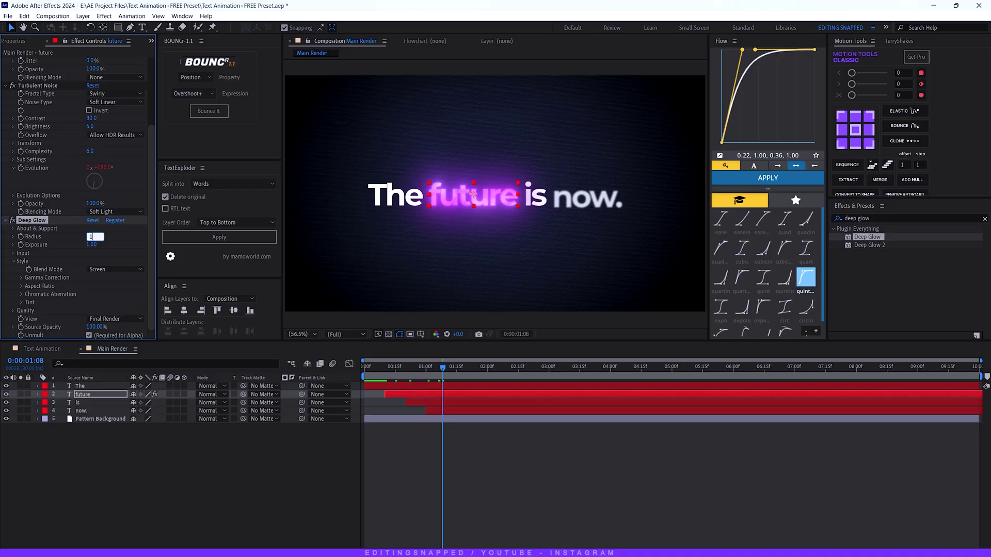
pyautogui.write('150')
pyautogui.press('Return')
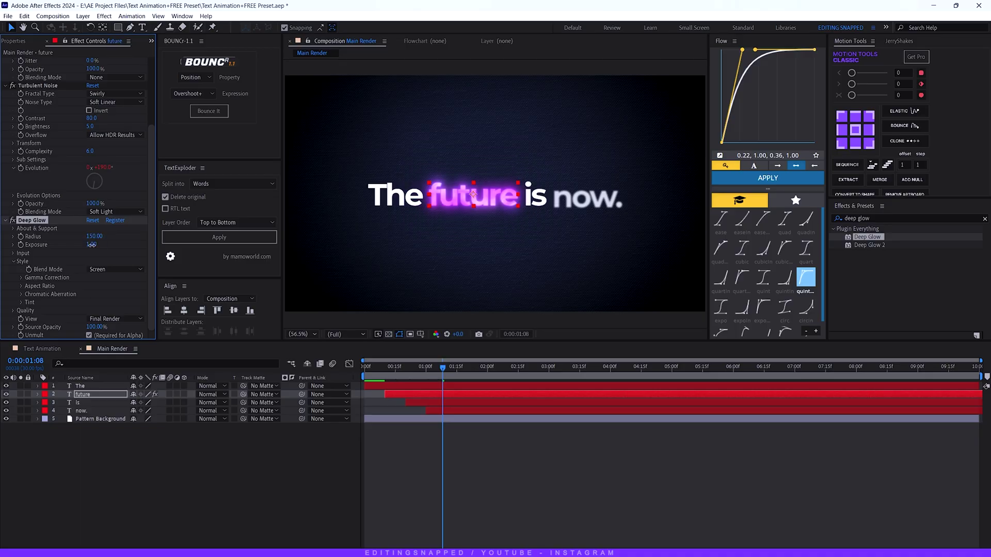
pyautogui.write('0.1')
pyautogui.press('Return')
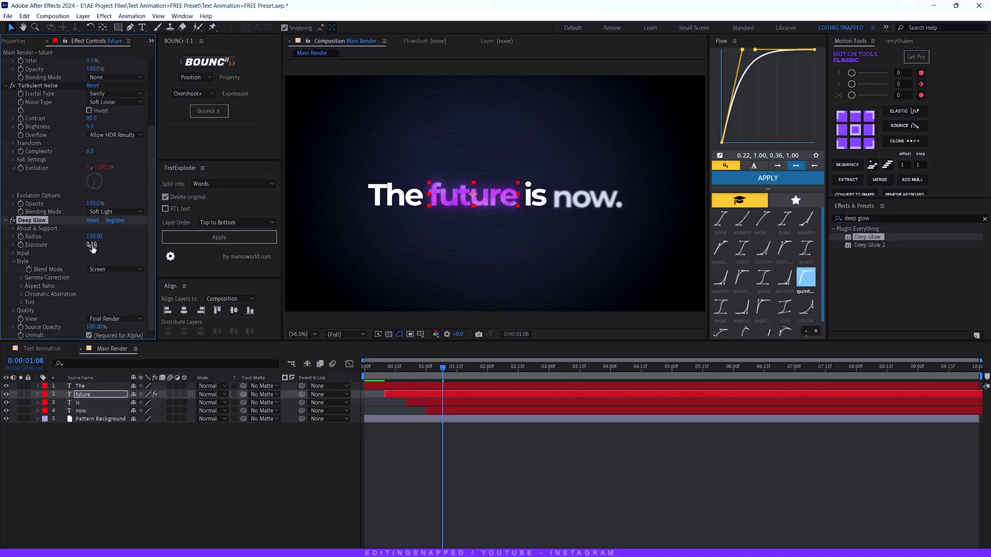
pyautogui.click(129, 270)
pyautogui.click(122, 290)
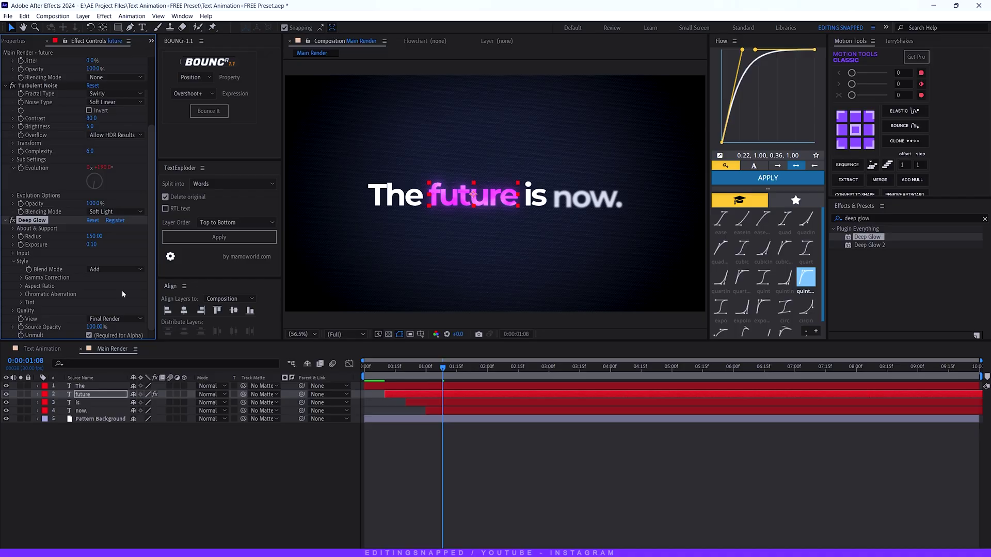
# Set the glow's Chromatic Aberration amount to 0.20%.
pyautogui.click(22, 294)
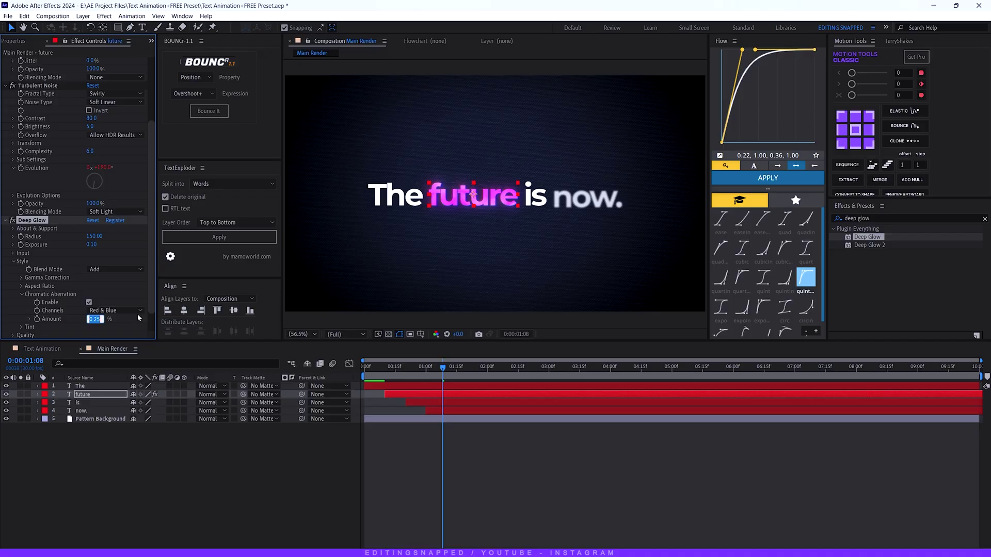
pyautogui.write('0.2')
pyautogui.press('Return')
pyautogui.scroll(3, 351, 163)
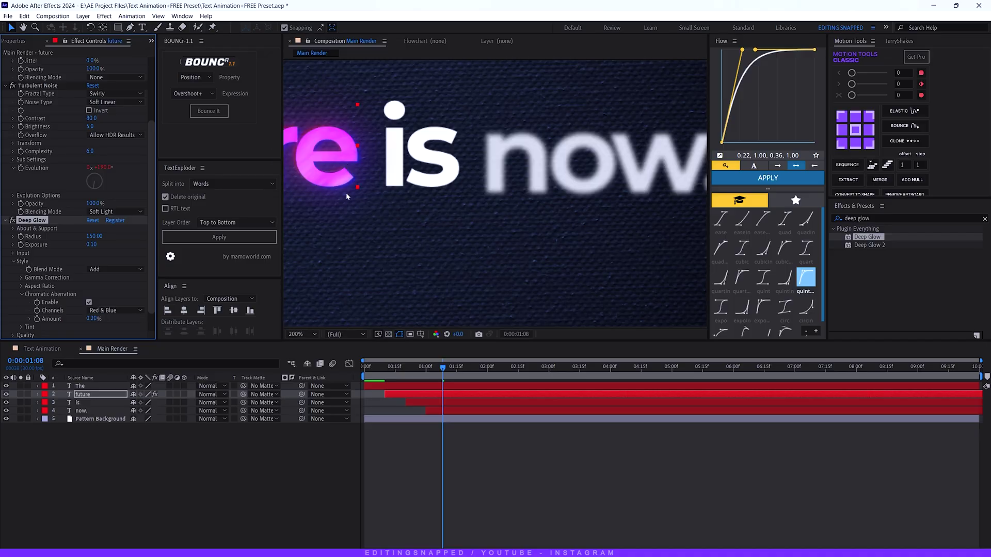
pyautogui.scroll(-4, 414, 257)
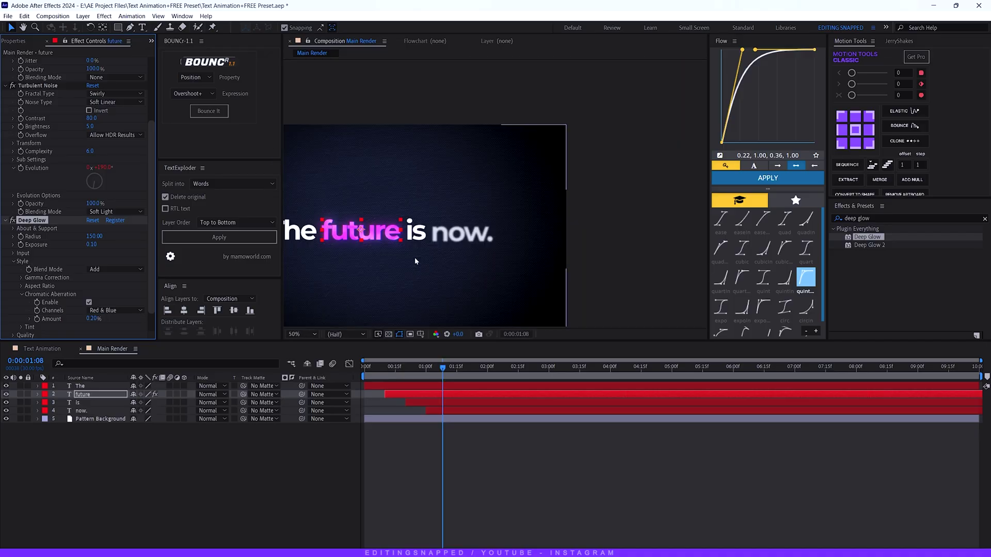
pyautogui.click(302, 334)
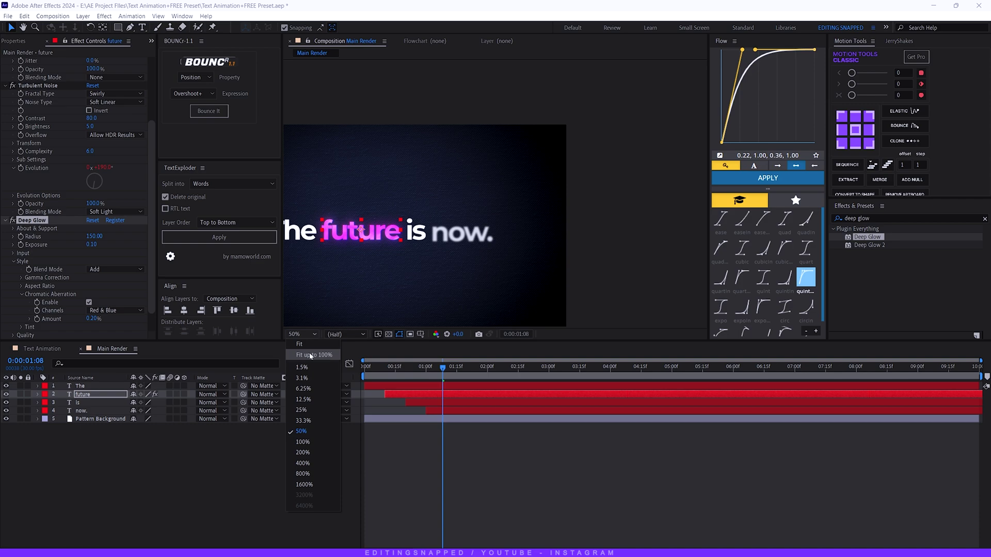
# Fit the composition in view and preview the glowing animation from the start.
pyautogui.click(310, 496)
pyautogui.press('Home')
pyautogui.scroll(-1, 1, 269)
pyautogui.press('space')
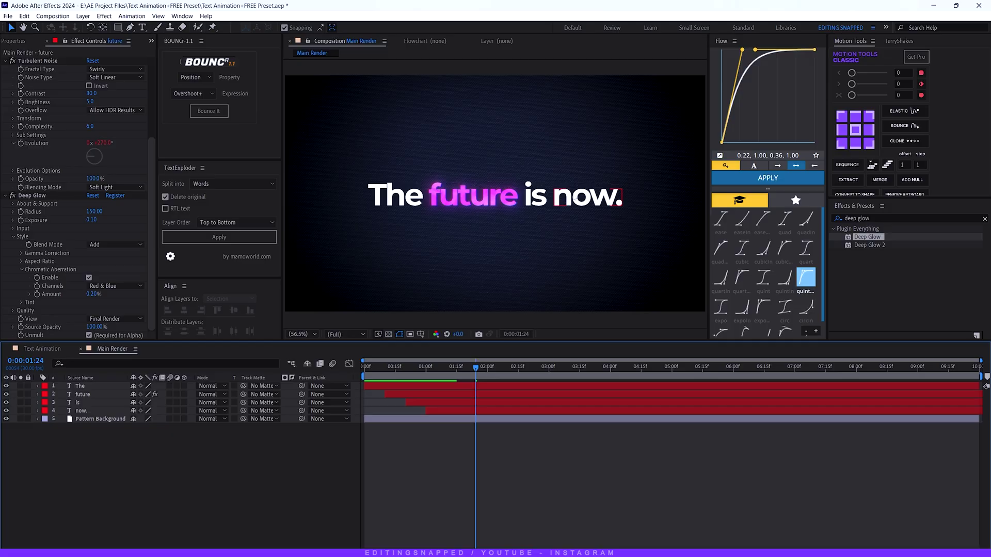
# Copy the Deep Glow from future and paste it onto The, is and now.
pyautogui.click(24, 199)
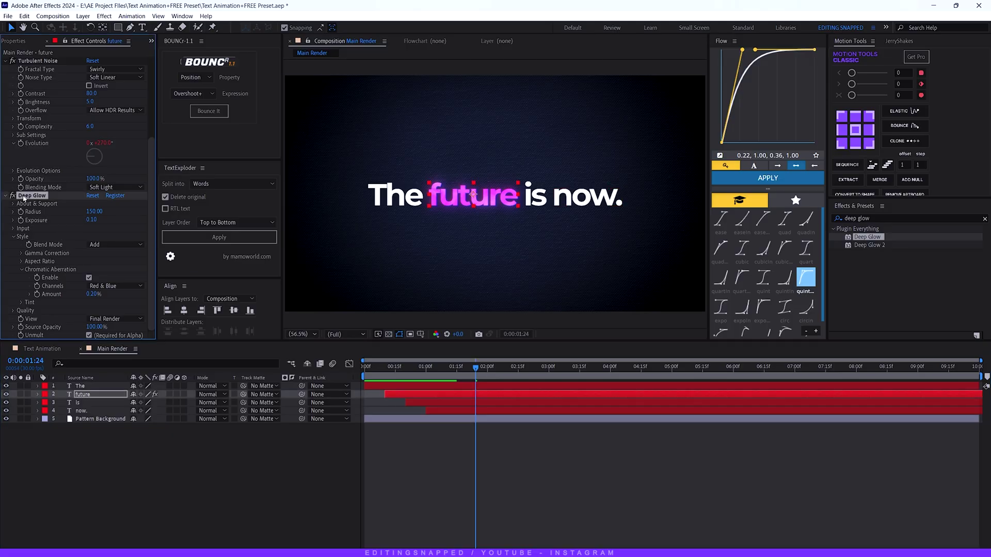
pyautogui.rightClick(30, 199)
pyautogui.click(52, 228)
pyautogui.click(82, 387)
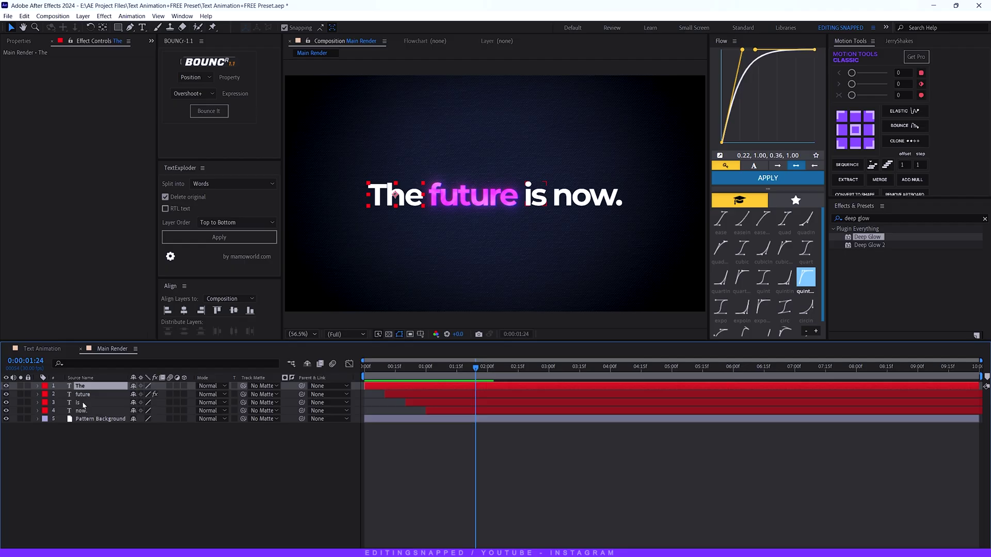
pyautogui.keyDown('ctrl'); pyautogui.click(85, 403); pyautogui.keyUp('ctrl')
pyautogui.keyDown('ctrl'); pyautogui.click(88, 410); pyautogui.keyUp('ctrl')
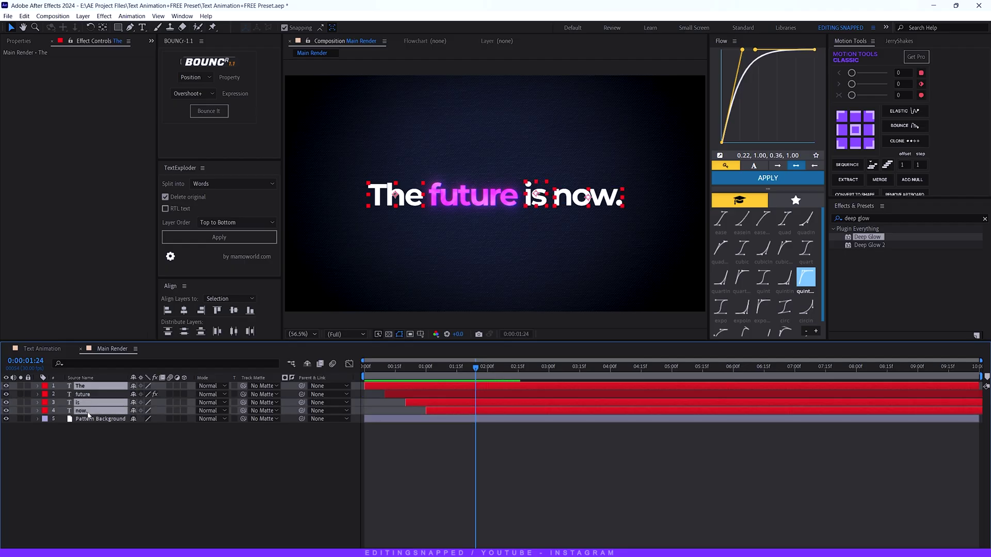
pyautogui.hotkey('ctrl', 'v')
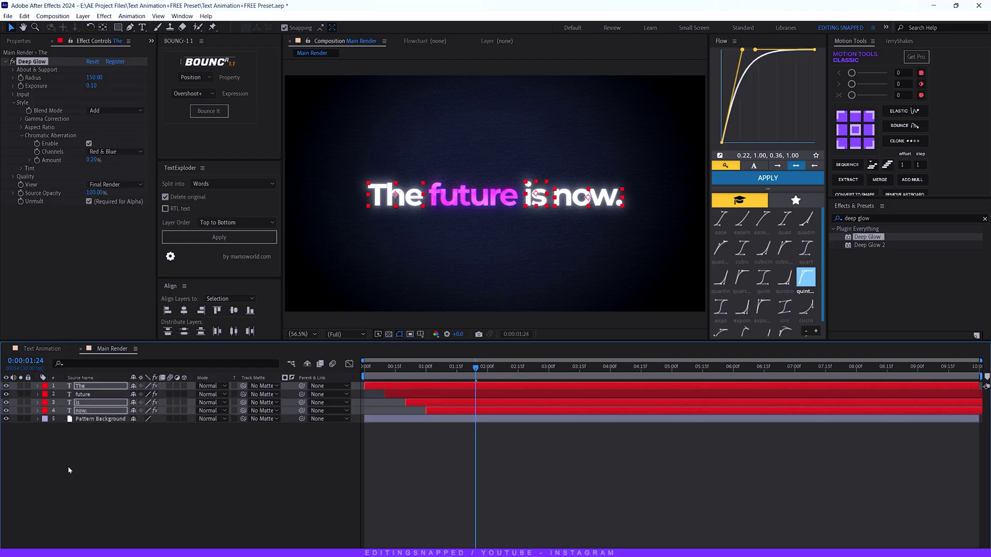
# Lower the Deep Glow Exposure on The to 0.05.
pyautogui.click(67, 466)
pyautogui.click(80, 387)
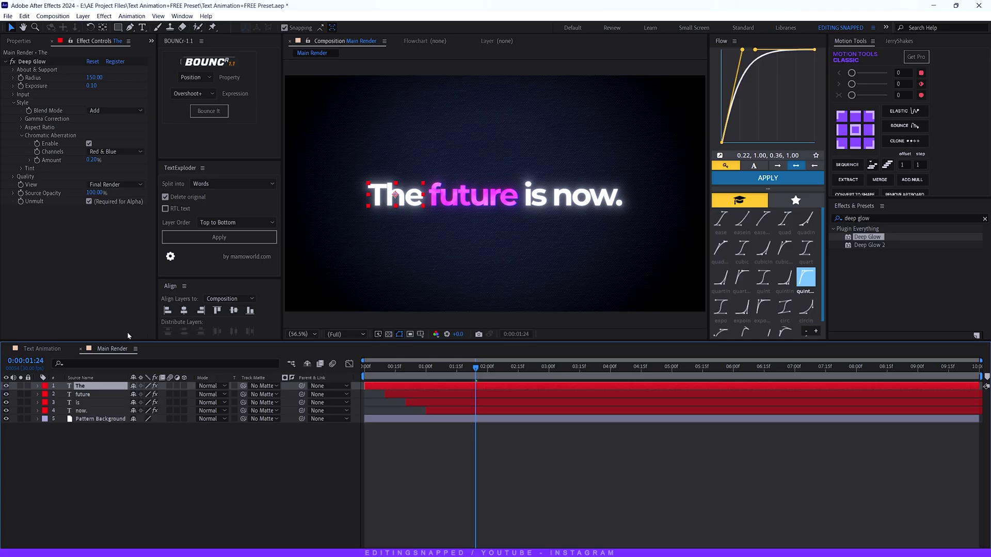
pyautogui.click(92, 86)
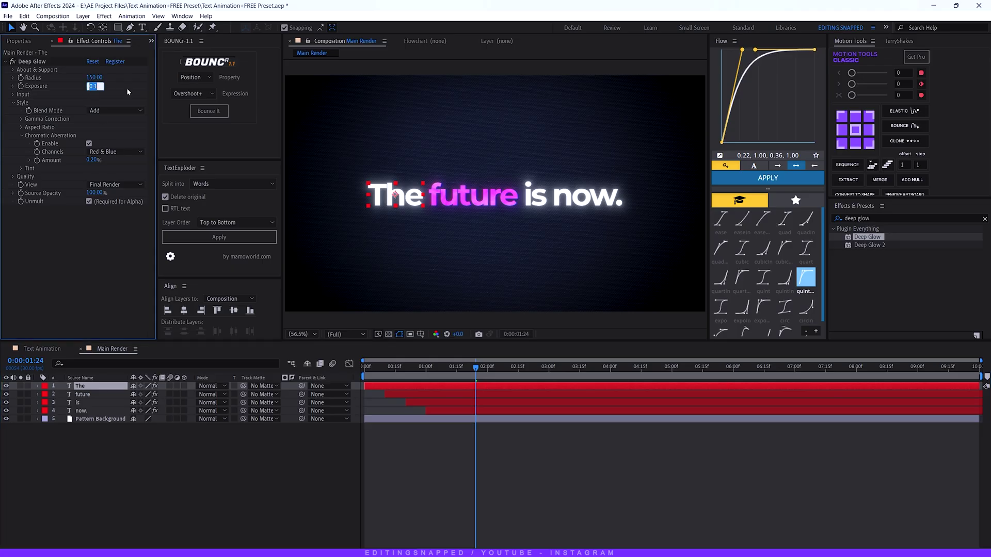
pyautogui.write('0')
pyautogui.press('Return')
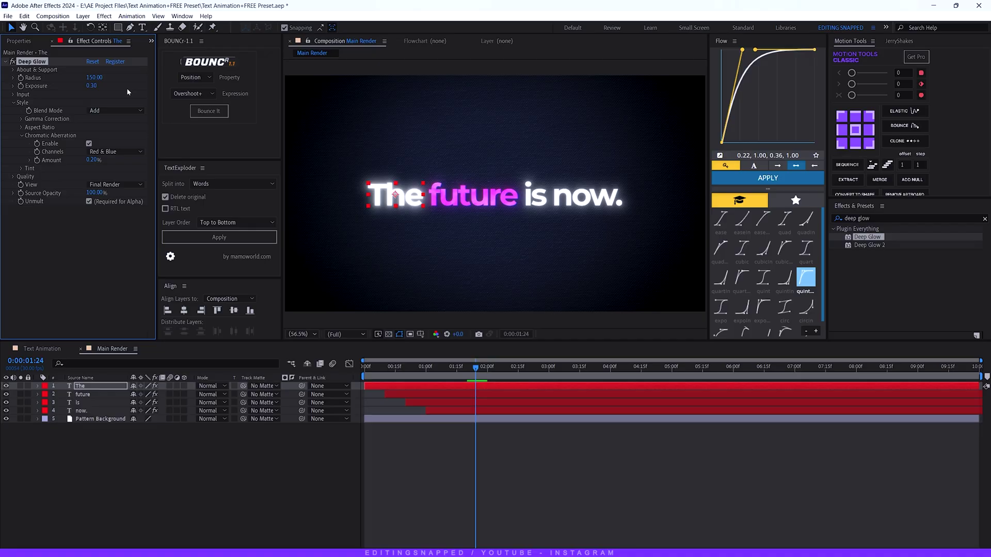
pyautogui.click(94, 85)
pyautogui.write('0.05')
pyautogui.press('Return')
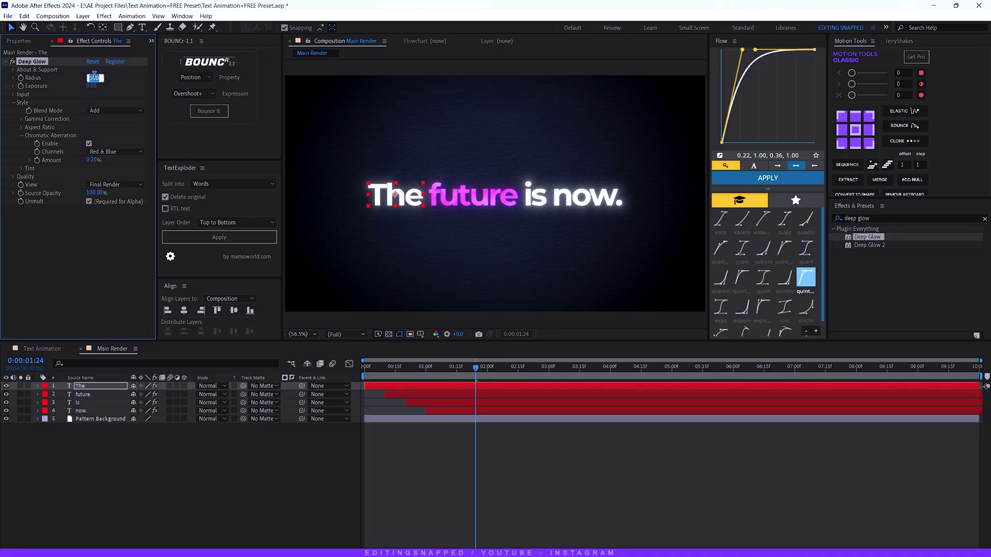
# Switch The's glow to Screen blending and reduce its Radius to 55.
pyautogui.press('Escape')
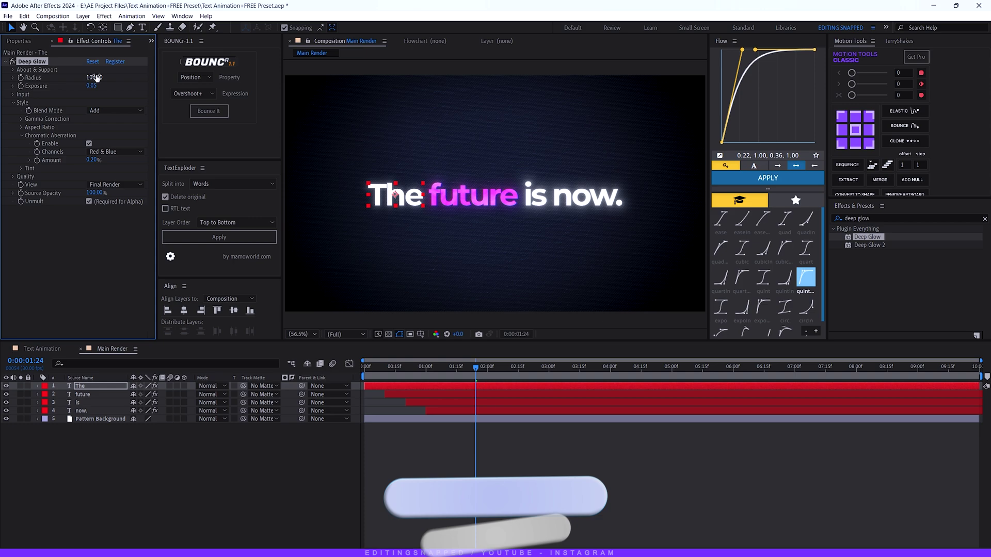
pyautogui.click(109, 110)
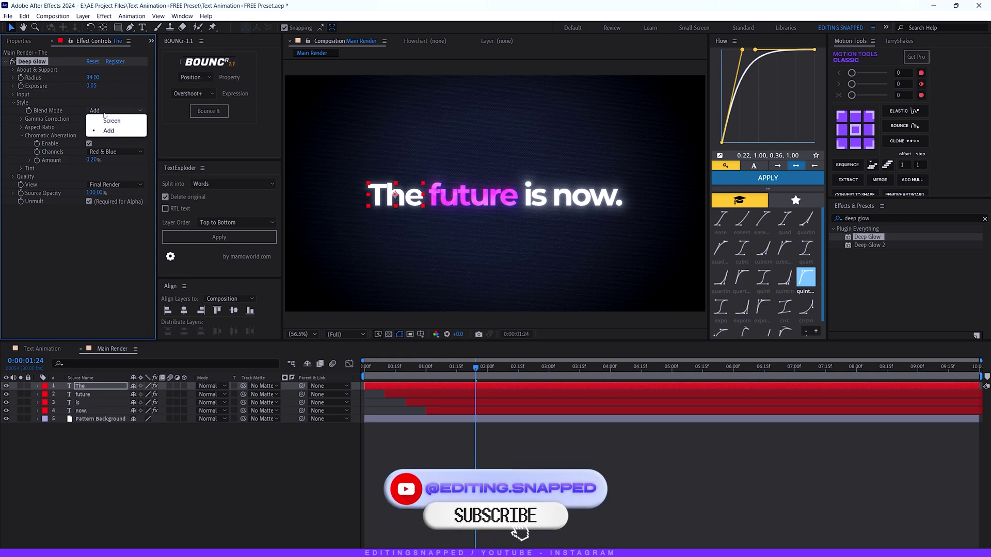
pyautogui.click(103, 133)
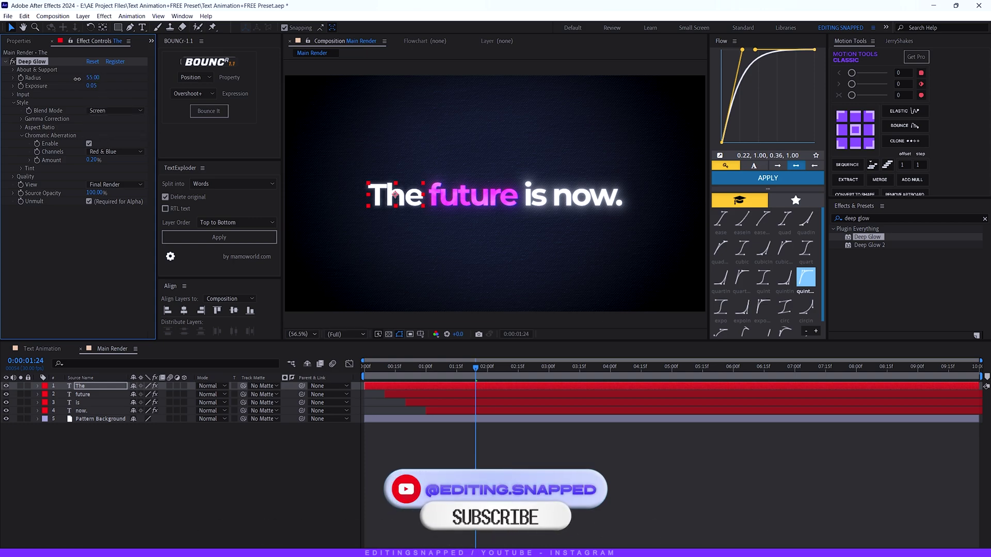
pyautogui.moveTo(92, 77); pyautogui.dragTo(77, 79)
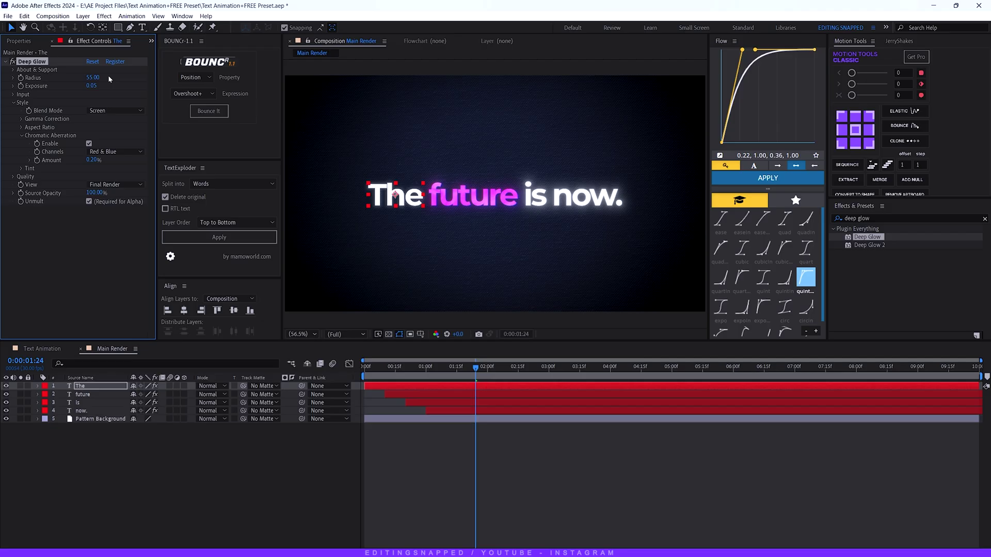
pyautogui.rightClick(42, 61)
pyautogui.click(57, 89)
# Carry the softer glow over to is and now., then replay the animation.
pyautogui.click(82, 402)
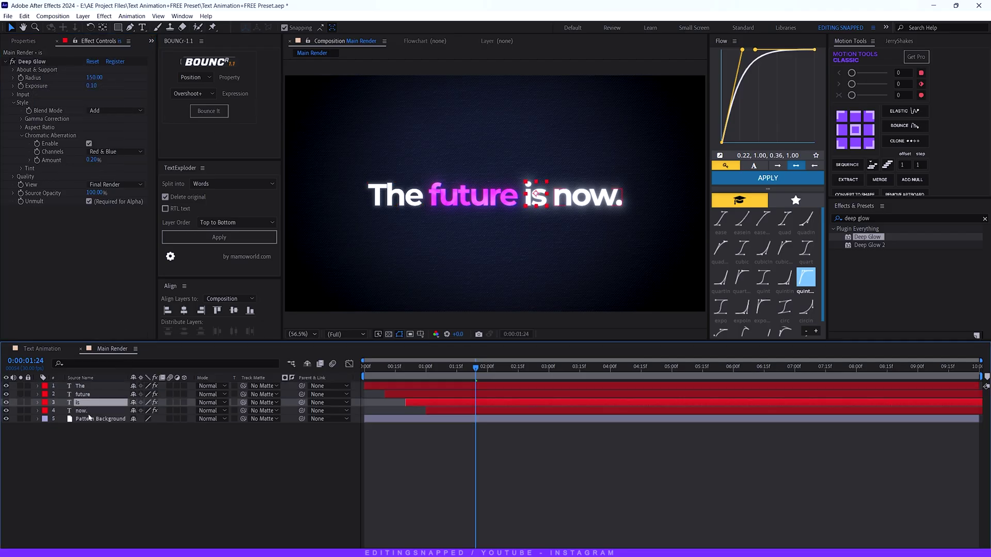
pyautogui.keyDown('ctrl'); pyautogui.click(84, 412); pyautogui.keyUp('ctrl')
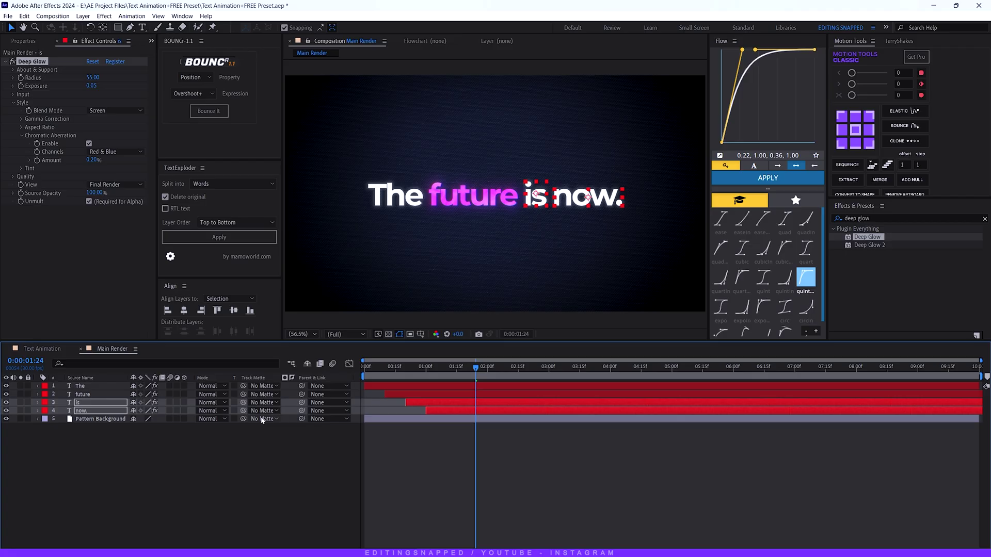
pyautogui.click(389, 425)
pyautogui.press('space')
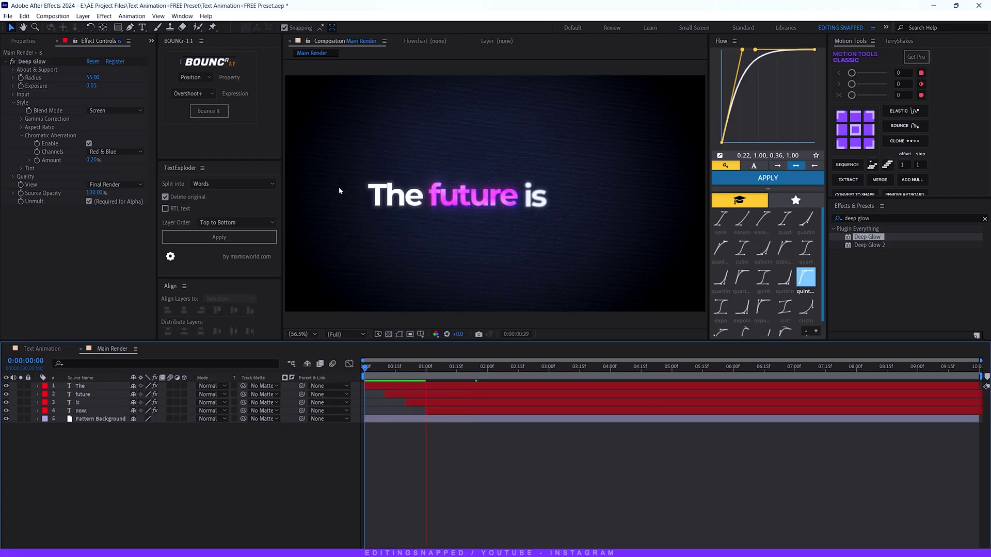
# Reveal future's Offset keyframes and add a 100% hold keyframe at 4:15.
pyautogui.click(397, 367)
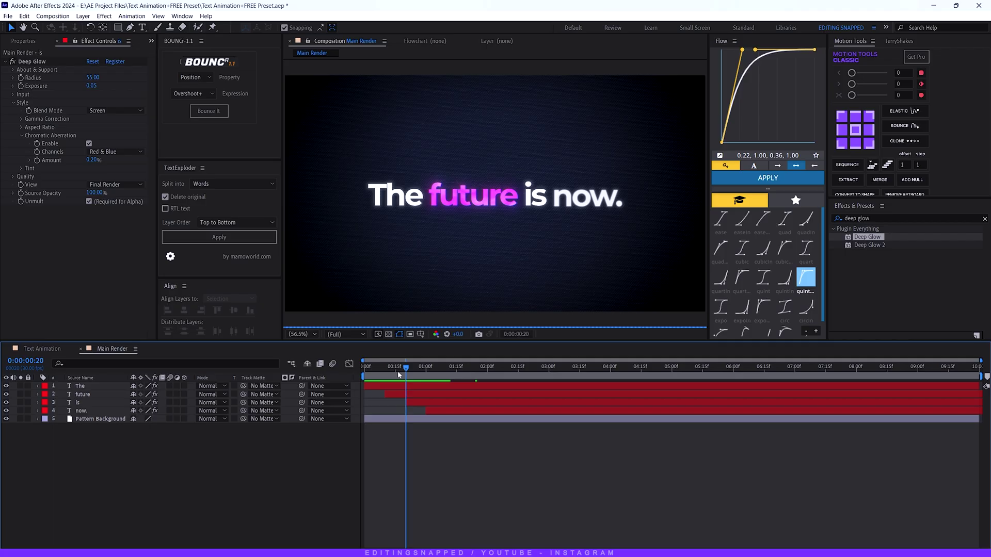
pyautogui.click(70, 396)
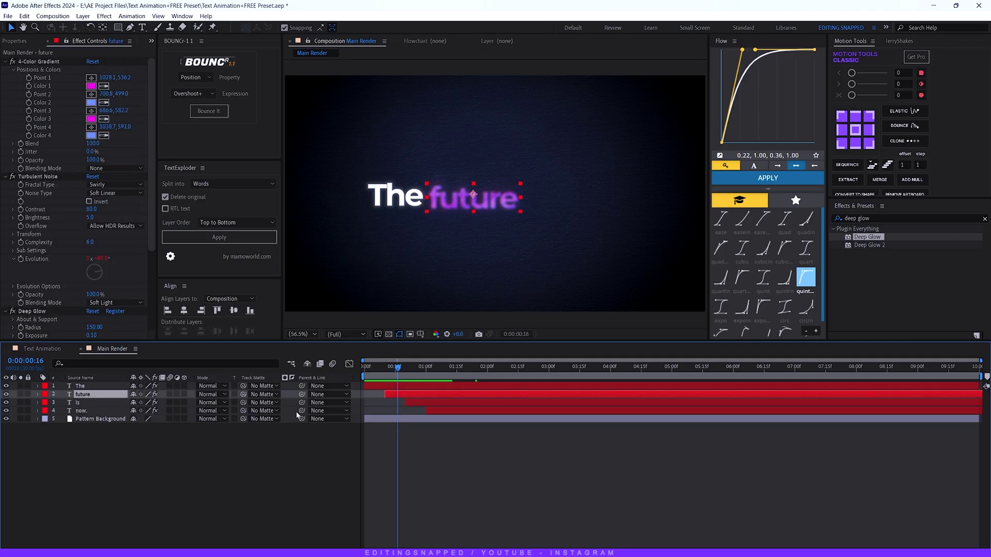
pyautogui.press('u')
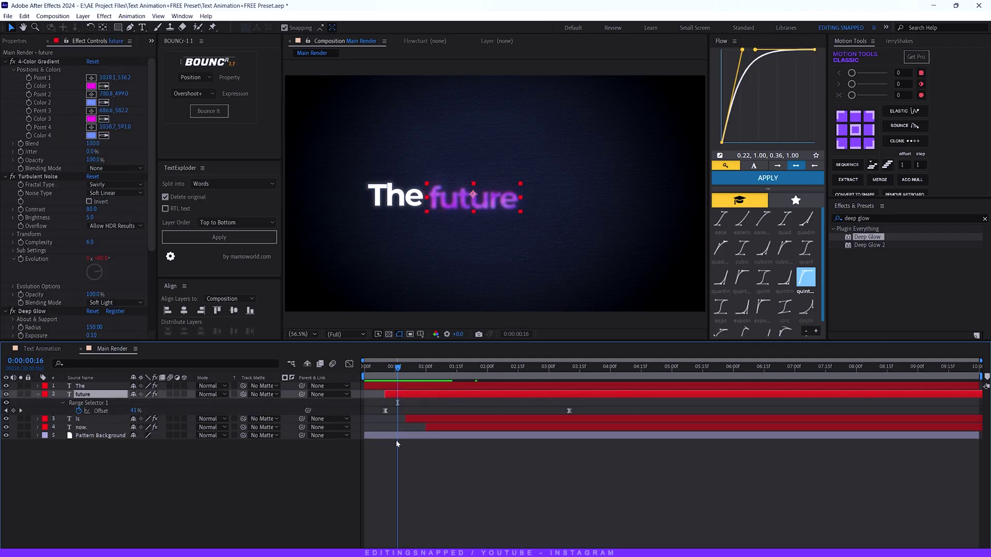
pyautogui.click(378, 368)
pyautogui.moveTo(378, 368); pyautogui.dragTo(642, 373)
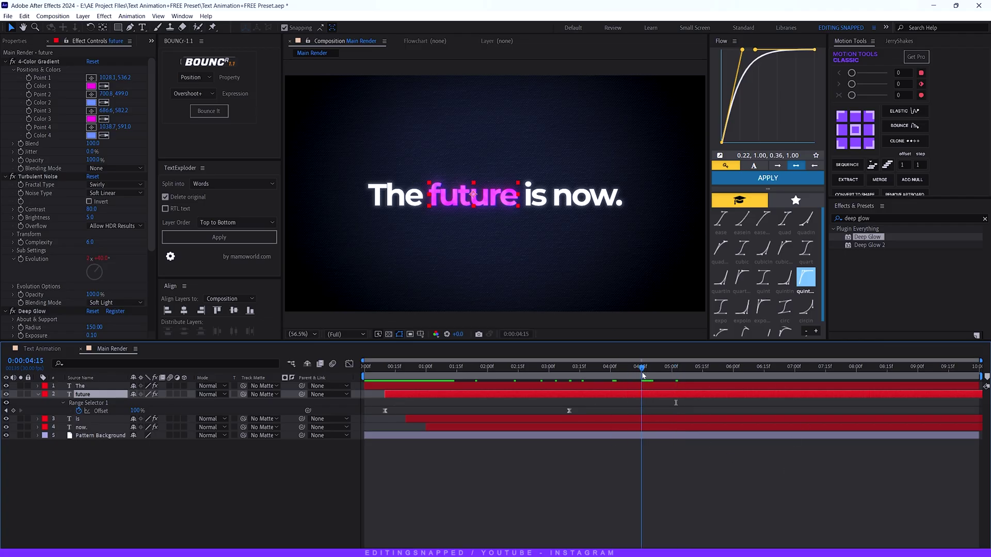
pyautogui.click(13, 411)
# Paste the 0% Offset keyframe at 5:15 and scrub to check future fading out.
pyautogui.moveTo(659, 365); pyautogui.dragTo(704, 386)
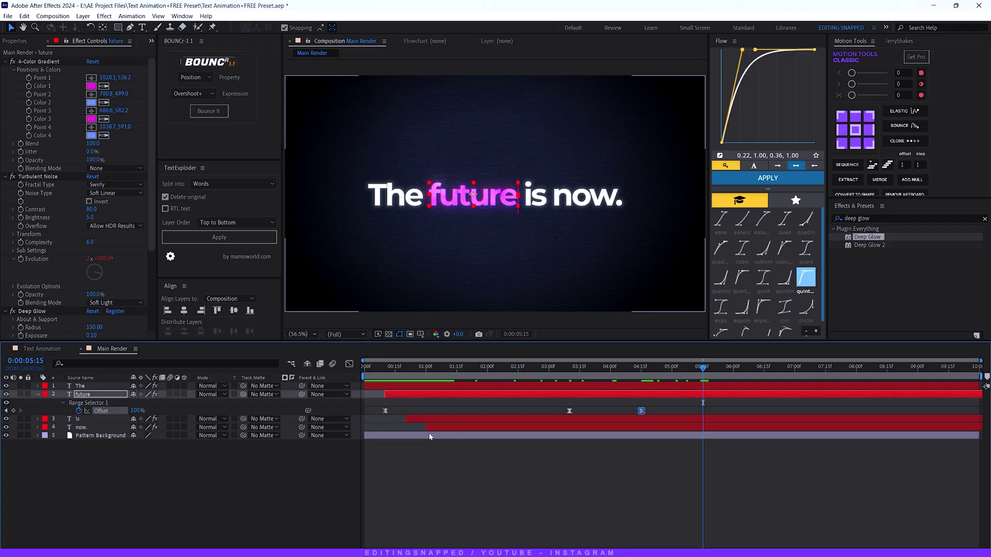
pyautogui.click(385, 411)
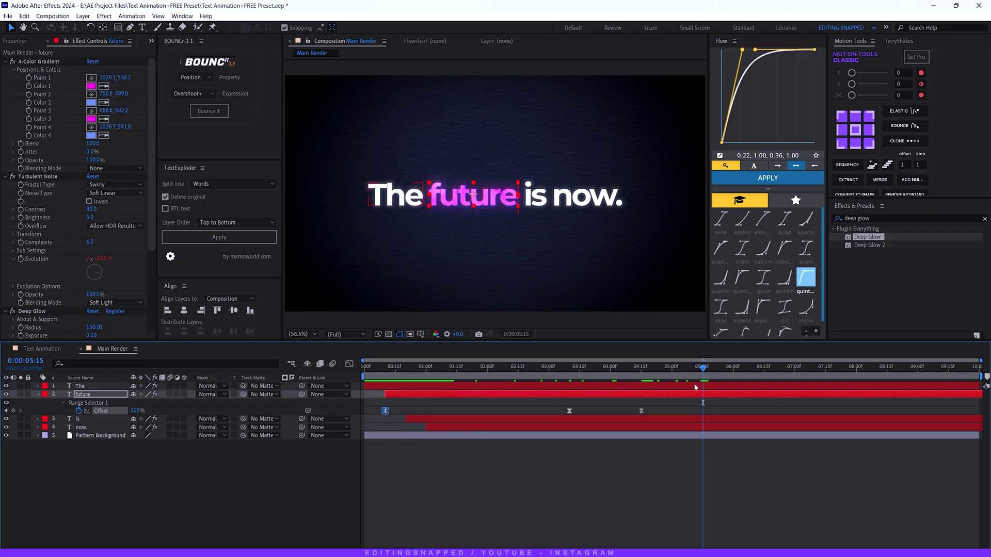
pyautogui.hotkey('ctrl', 'v')
pyautogui.moveTo(674, 374); pyautogui.dragTo(538, 372)
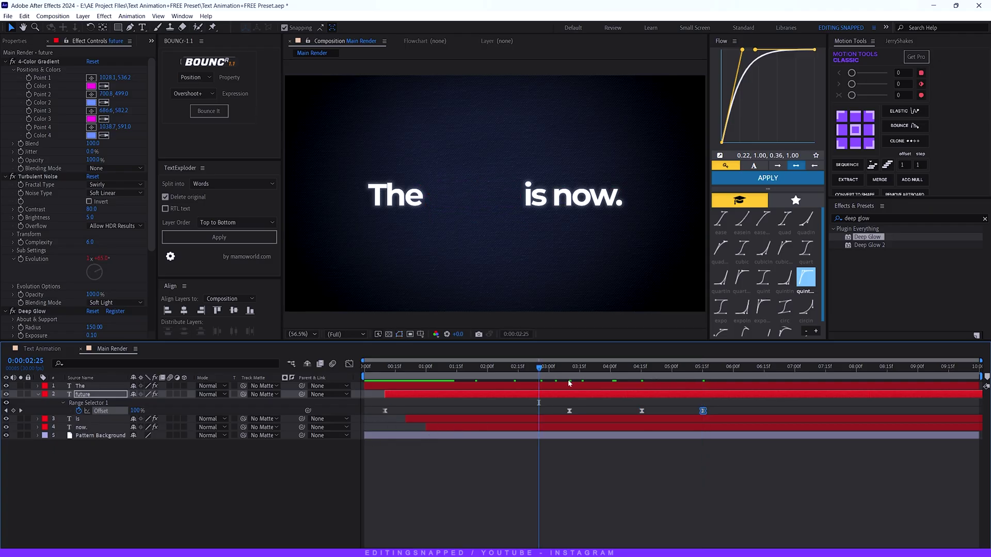
pyautogui.click(670, 373)
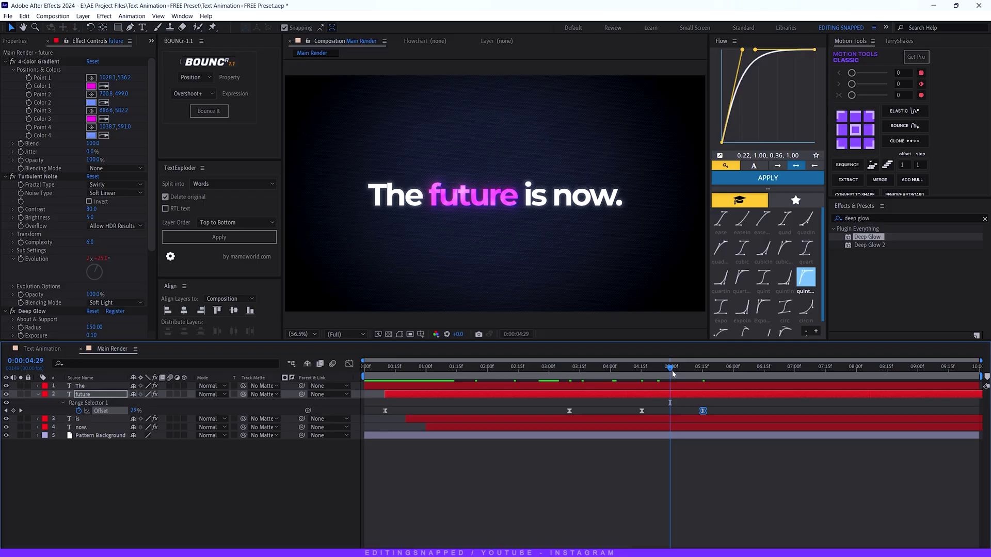
pyautogui.moveTo(688, 374); pyautogui.dragTo(383, 375)
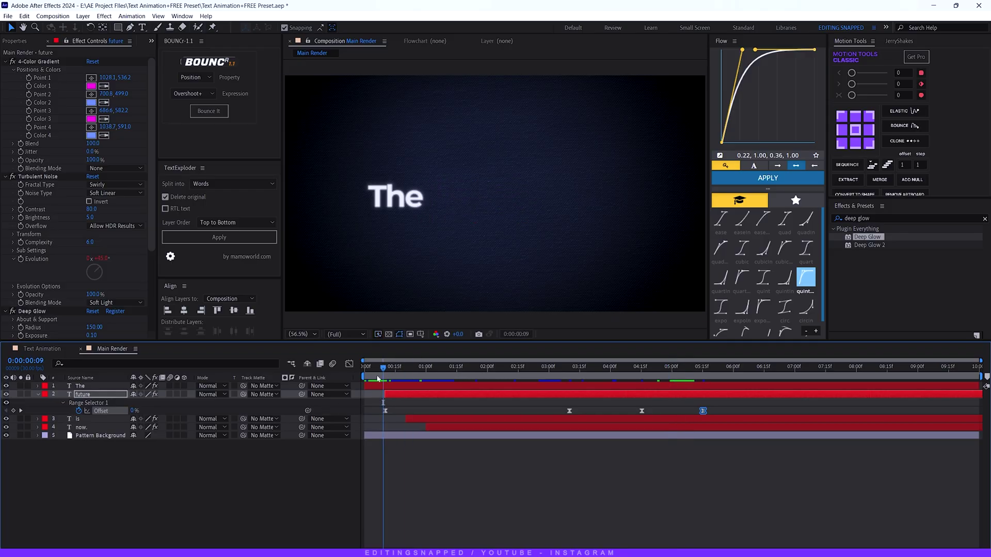
# Make The fade out: add a 100% Offset hold at 4:00, then paste a 0% keyframe.
pyautogui.click(381, 387)
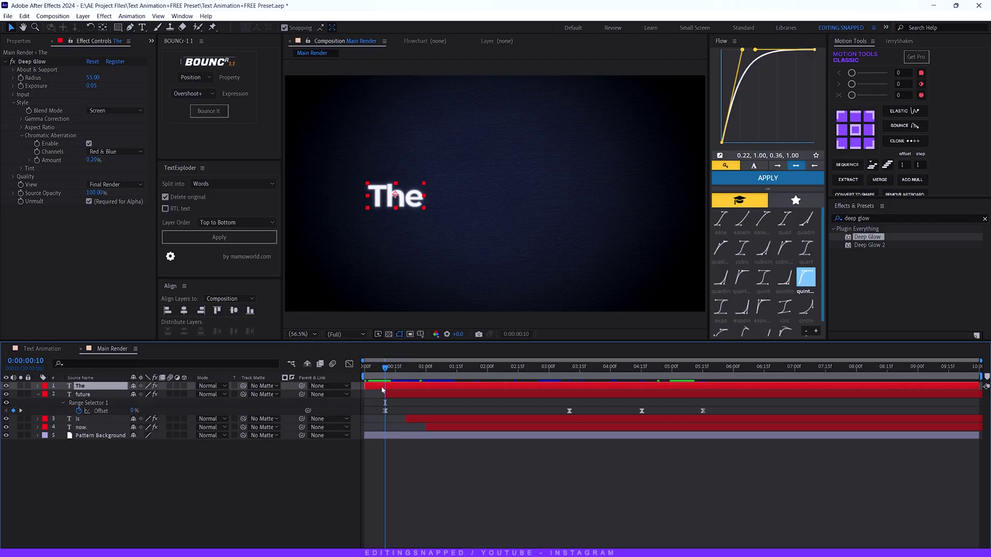
pyautogui.press('u')
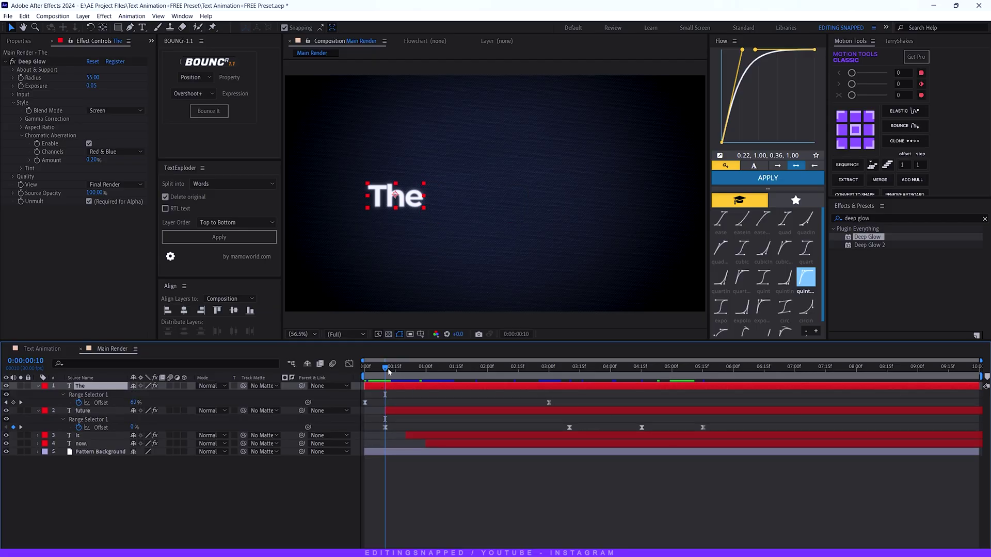
pyautogui.moveTo(389, 372); pyautogui.dragTo(610, 375)
pyautogui.click(13, 403)
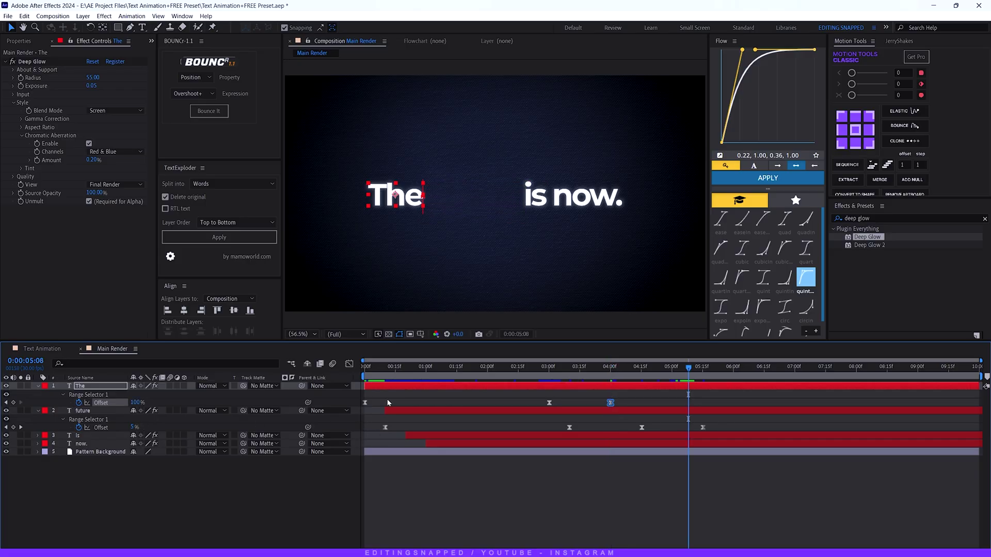
pyautogui.click(365, 403)
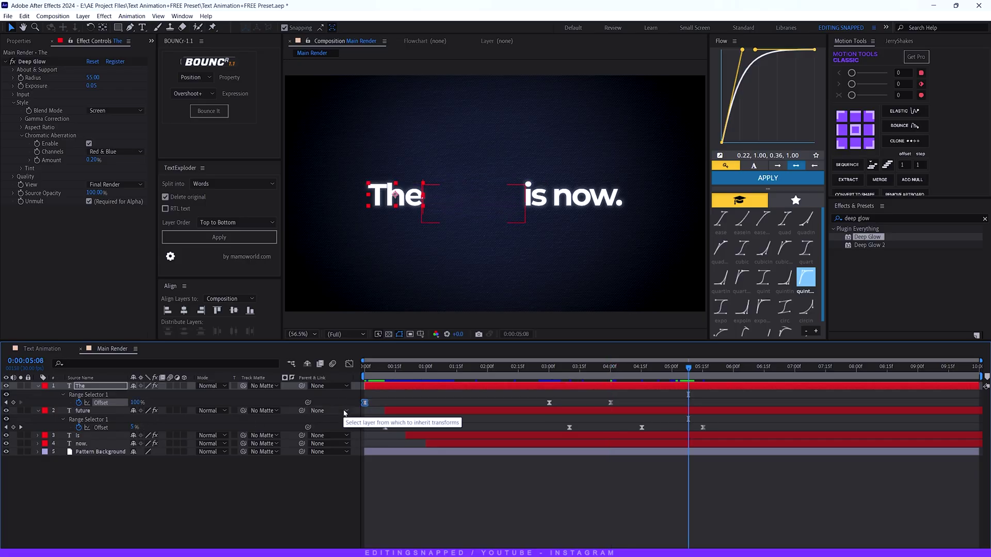
pyautogui.hotkey('ctrl', 'v')
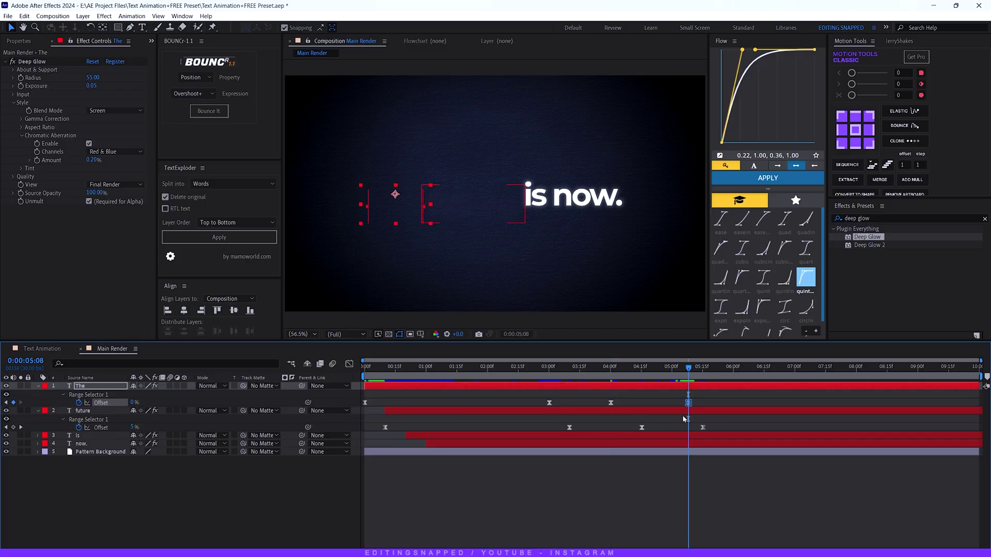
pyautogui.press('space')
pyautogui.press('space')
pyautogui.hotkey('shift', 'pageup')
# Add 100% Offset hold keyframes on is and now. at 4:20.
pyautogui.click(496, 436)
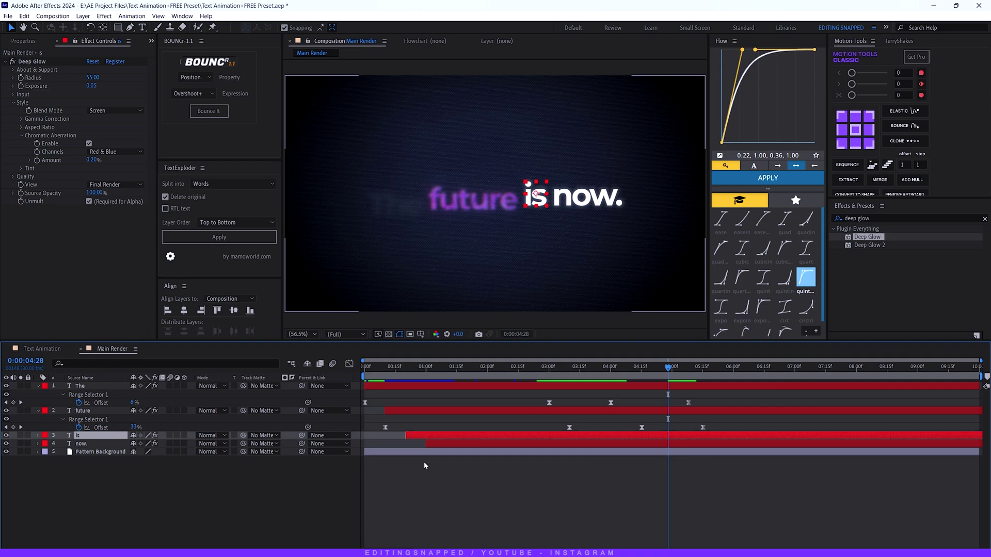
pyautogui.keyDown('shift'); pyautogui.click(479, 444); pyautogui.keyUp('shift')
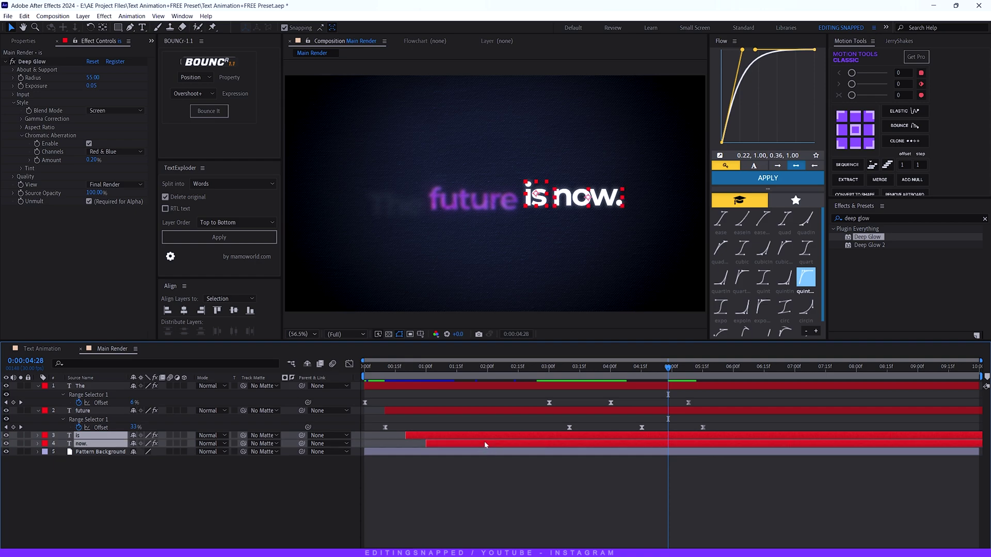
pyautogui.press('u')
pyautogui.moveTo(459, 375); pyautogui.dragTo(651, 404)
pyautogui.click(13, 452)
pyautogui.click(13, 476)
# Paste 0% Offset keyframes on now. and is at 6:00 and preview the staggered fade-out.
pyautogui.press('space')
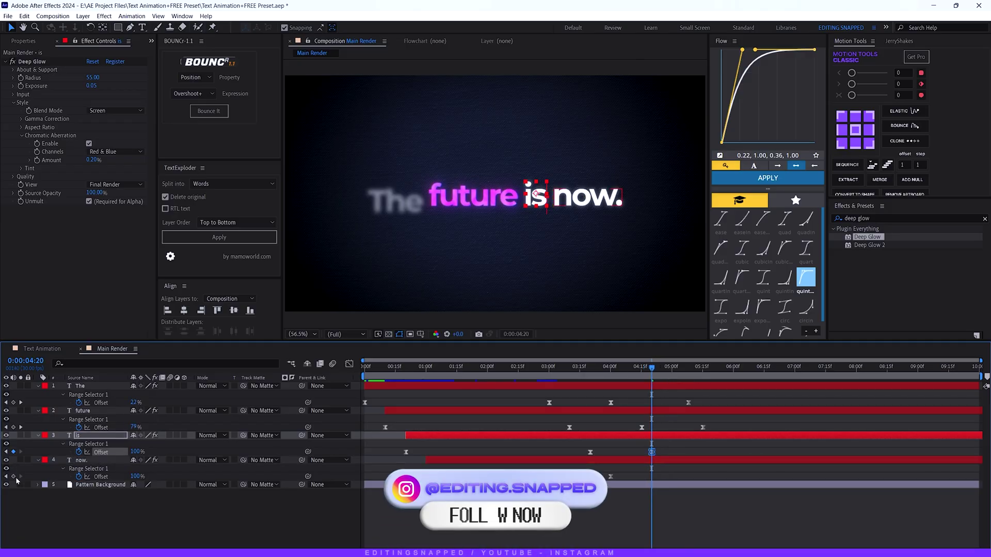
pyautogui.press('space')
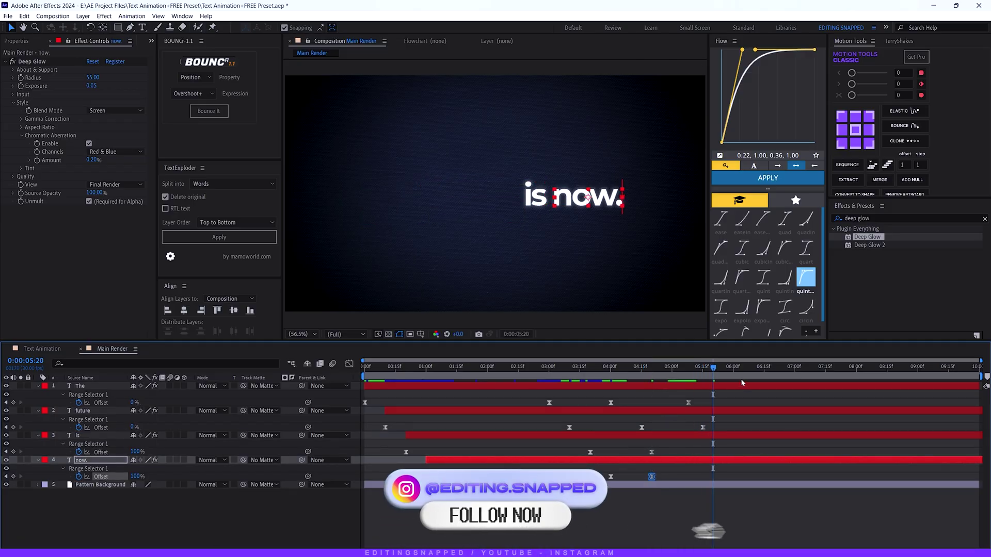
pyautogui.hotkey('shift', 'pagedown')
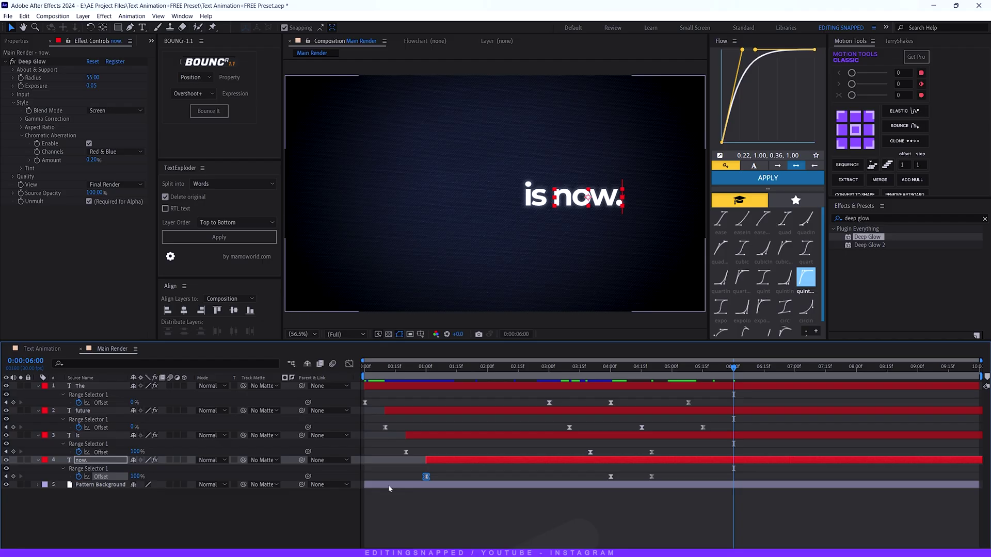
pyautogui.hotkey('ctrl', 'v')
pyautogui.click(406, 452)
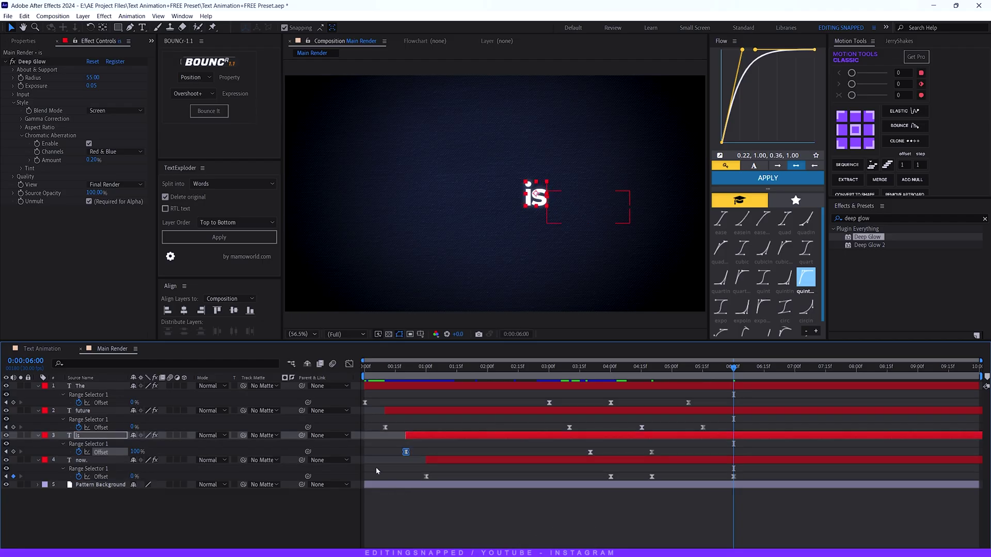
pyautogui.hotkey('ctrl', 'v')
pyautogui.press('space')
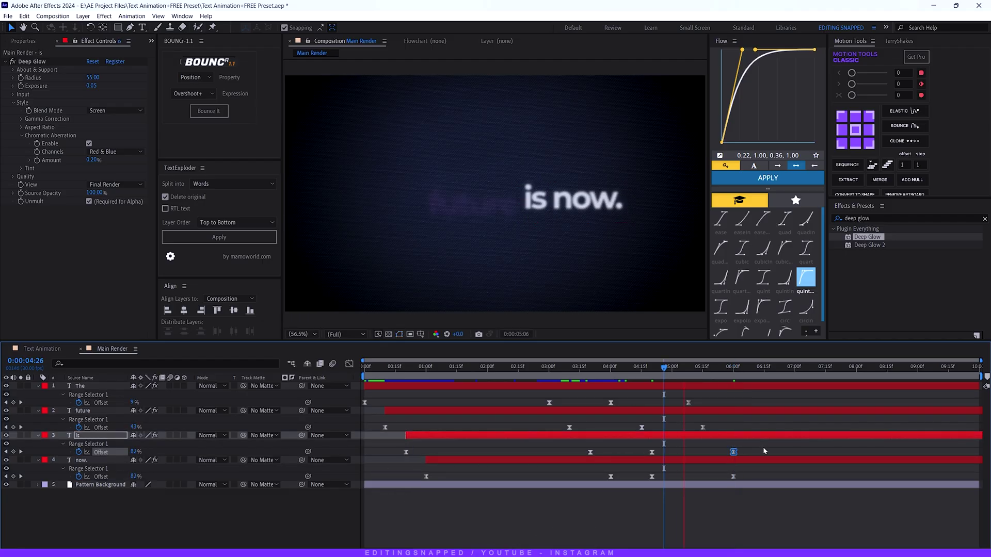
# Collapse the four word layers and enable motion blur on them.
pyautogui.press('space')
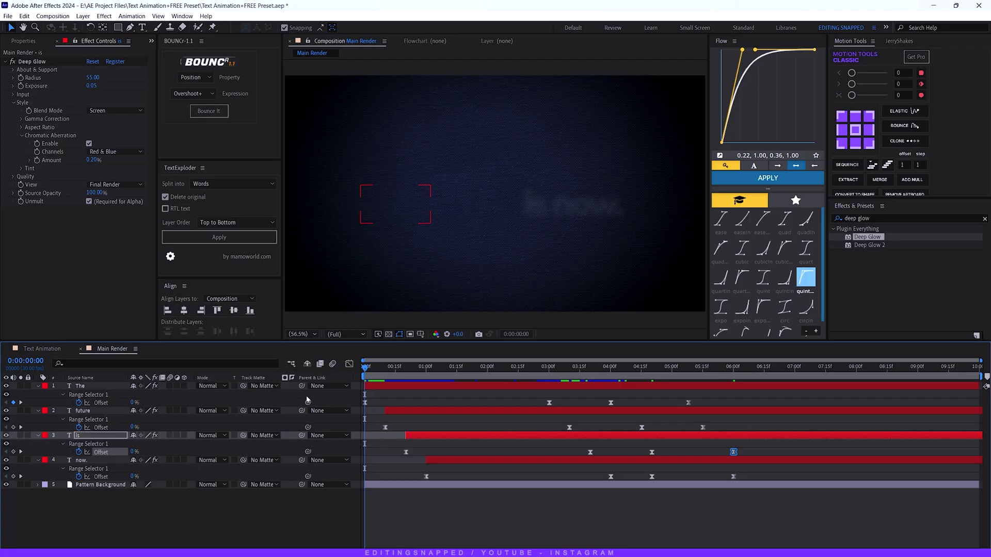
pyautogui.click(82, 386)
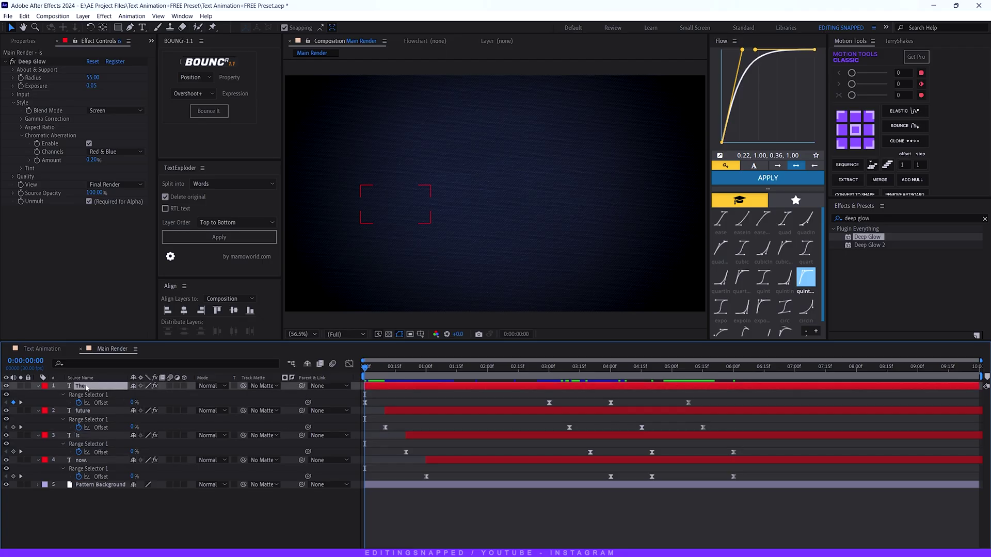
pyautogui.keyDown('shift'); pyautogui.click(85, 461); pyautogui.keyUp('shift')
pyautogui.press('u')
pyautogui.click(109, 475)
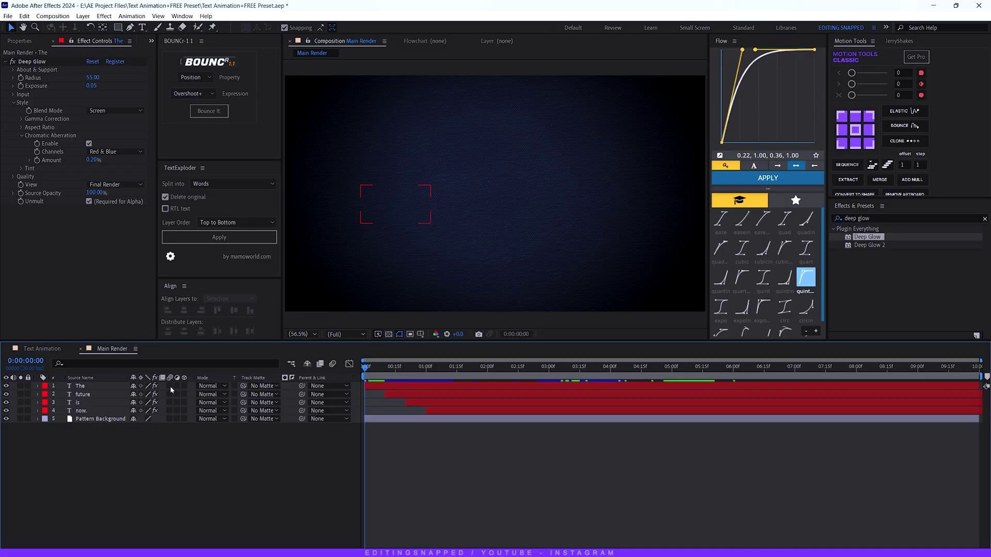
pyautogui.moveTo(171, 387); pyautogui.dragTo(170, 393)
# End the work area at 5:24 and preview the animation.
pyautogui.moveTo(384, 367); pyautogui.dragTo(717, 385)
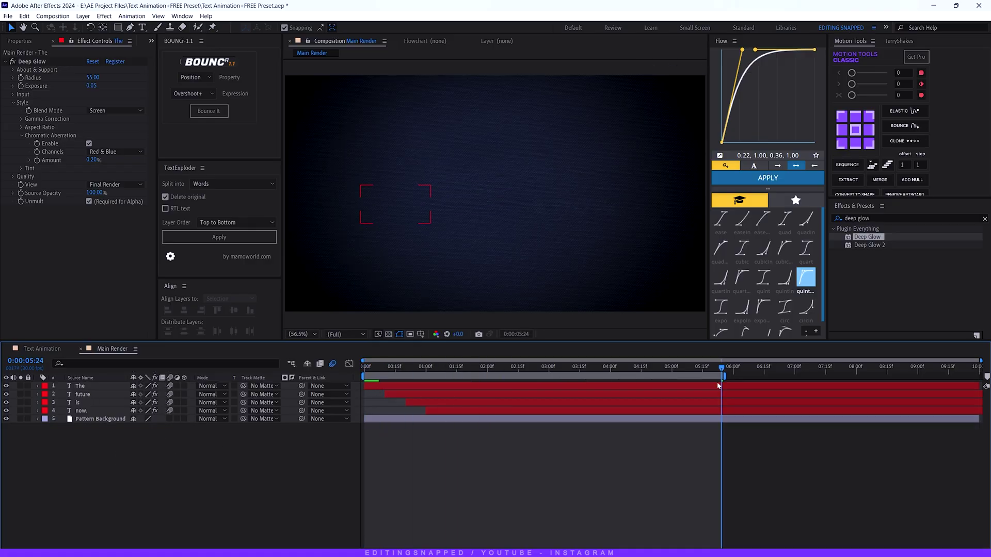
pyautogui.press('Home')
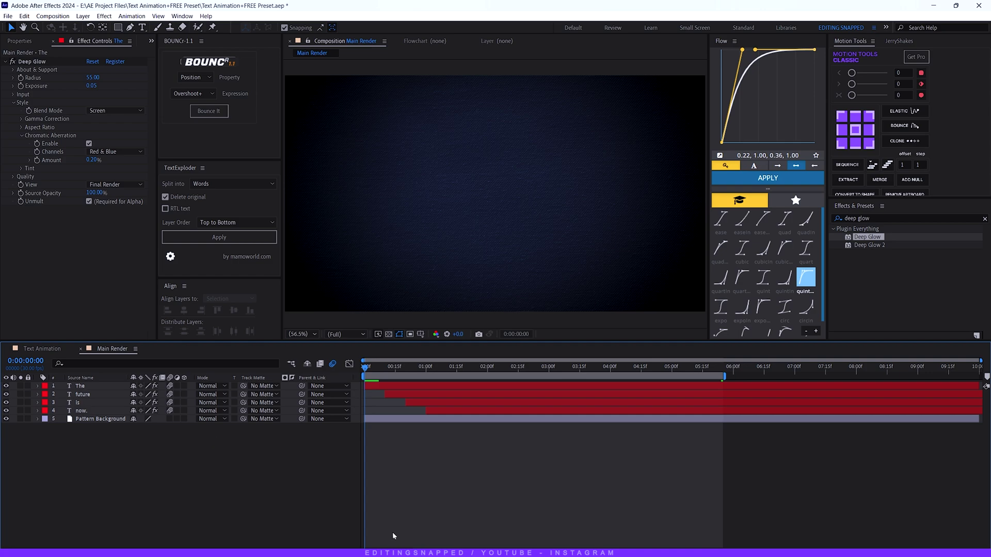
pyautogui.press('space')
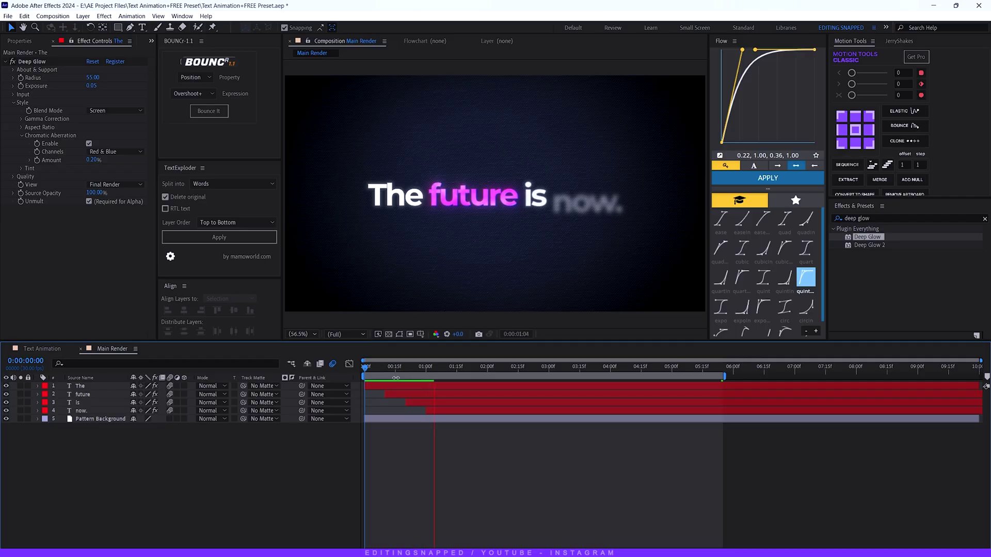
pyautogui.press('space')
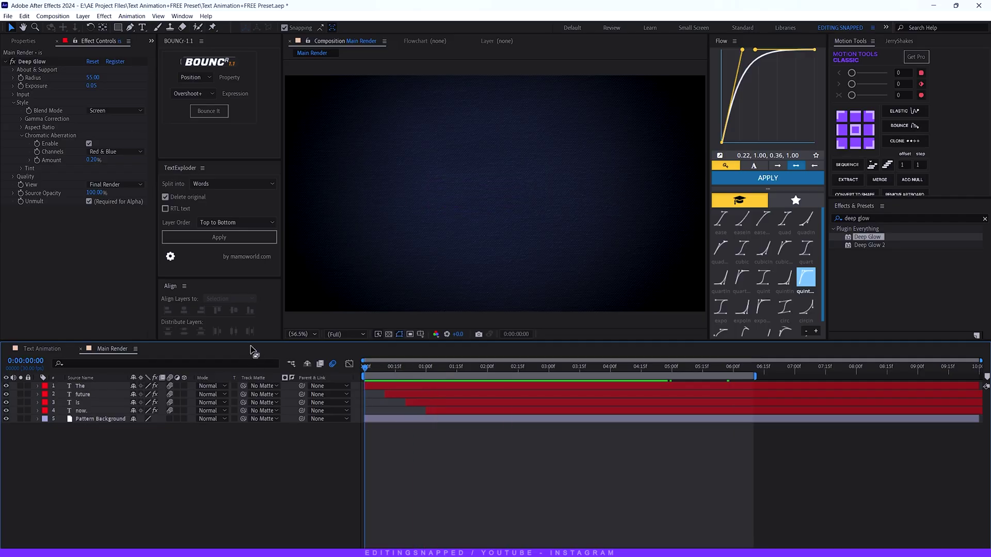